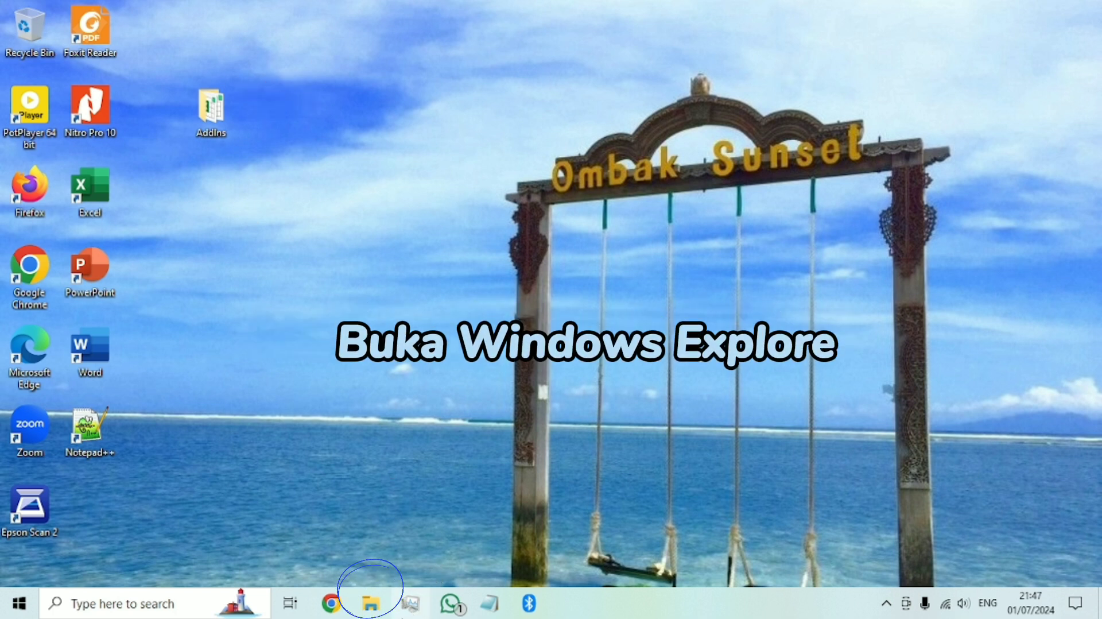
Step: Create a new folder named Addins in the root of the OS (C:) drive
{"action": "left_click", "coordinate": [371, 603]}
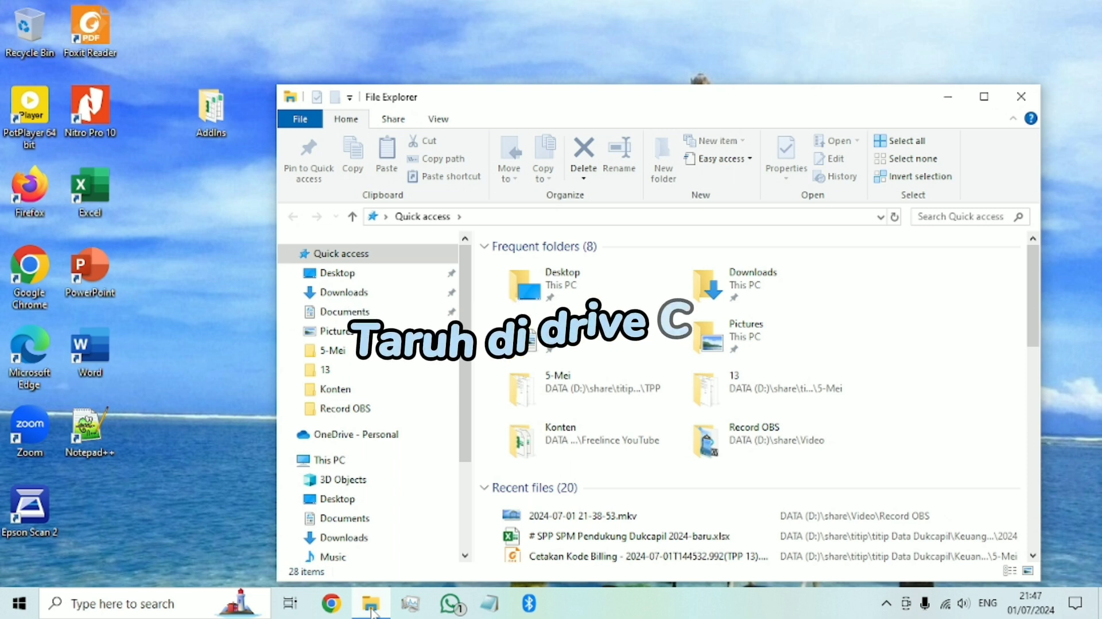
{"action": "left_click", "coordinate": [417, 459]}
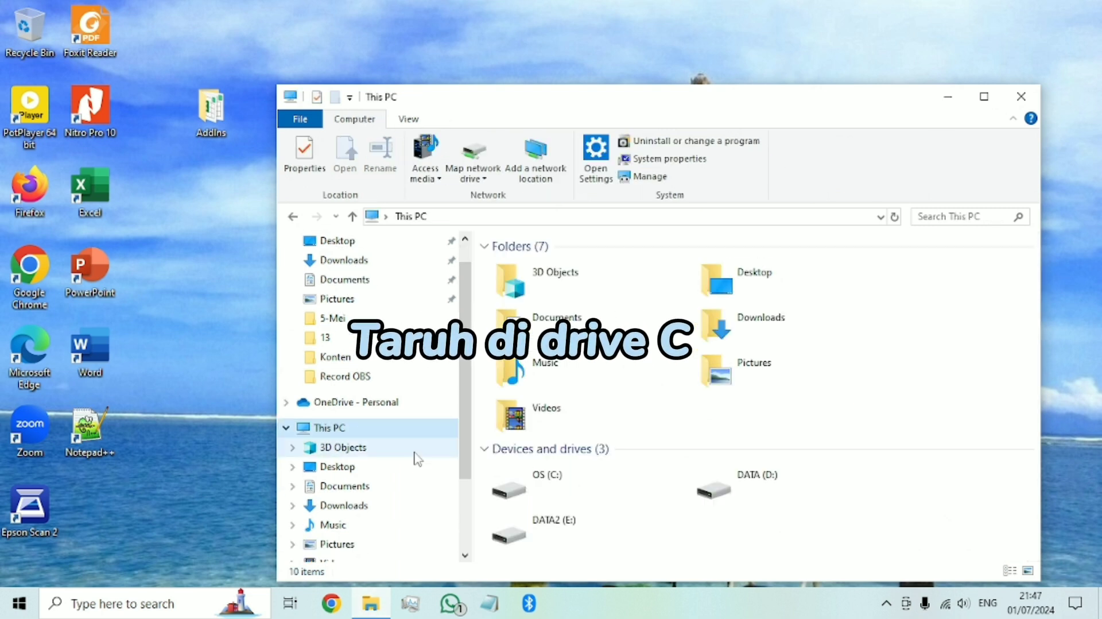
{"action": "double_click", "coordinate": [545, 488]}
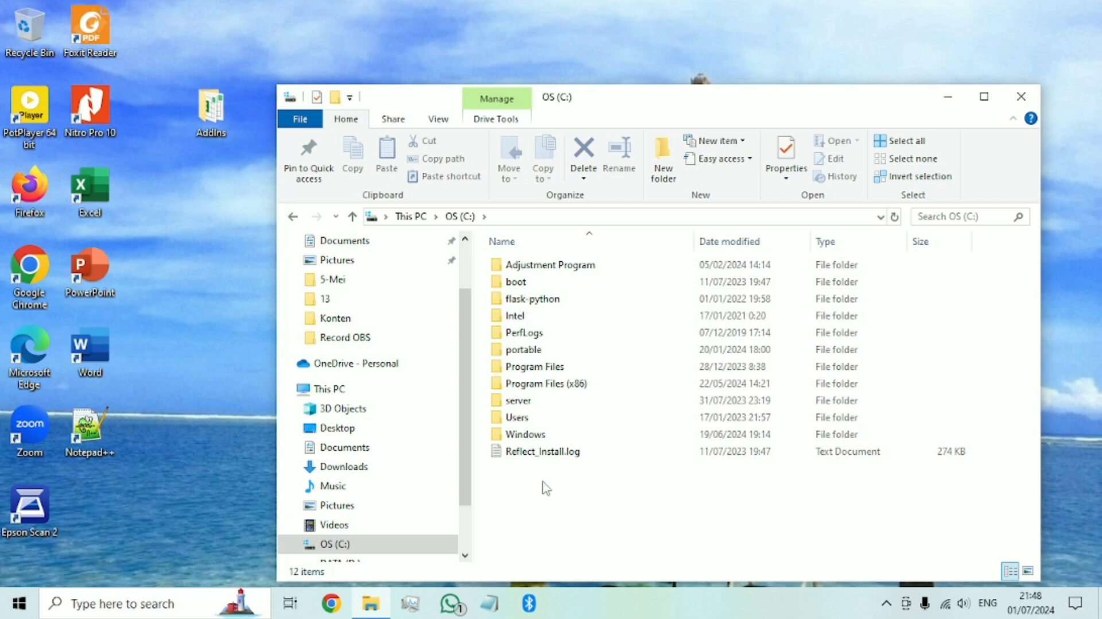
{"action": "right_click", "coordinate": [551, 500]}
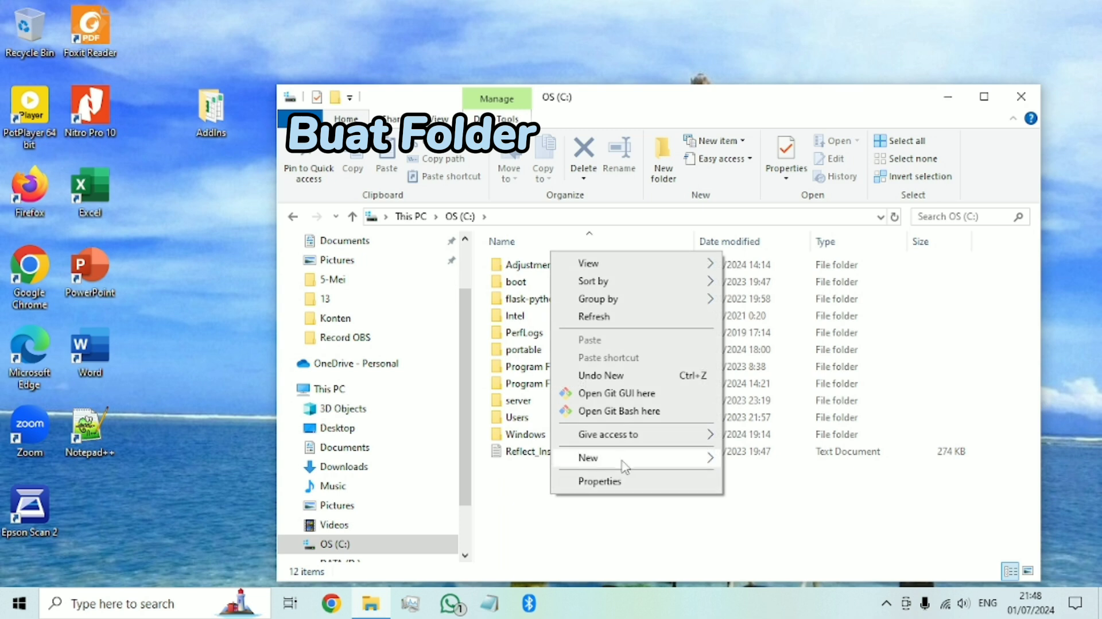
{"action": "mouse_move", "coordinate": [629, 460]}
{"action": "left_click", "coordinate": [753, 460]}
{"action": "type", "text": "Addins"}
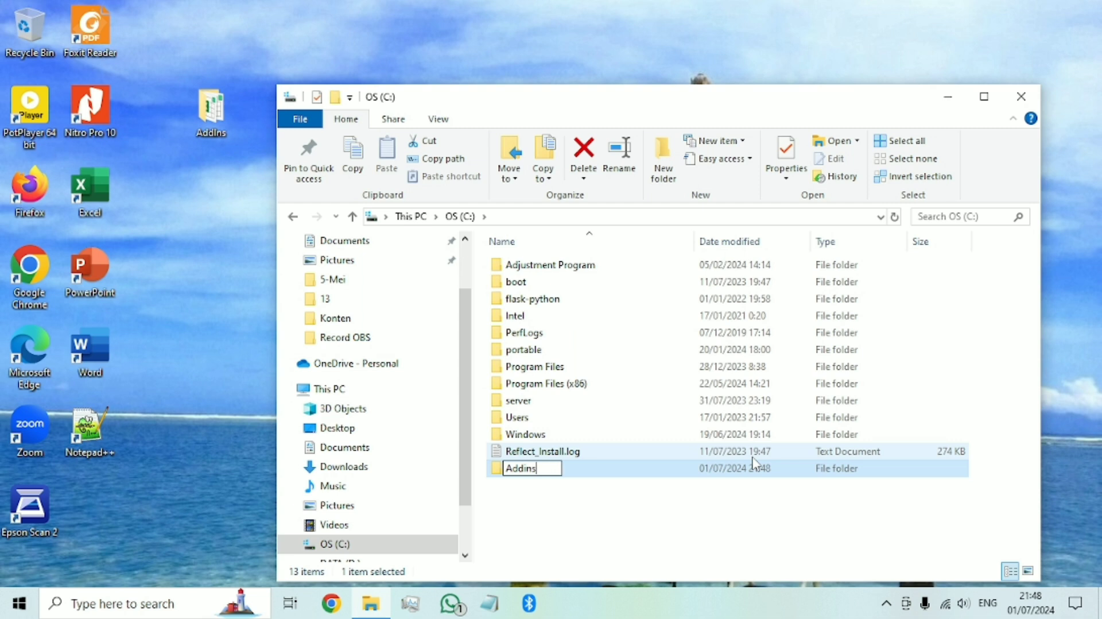
{"action": "key", "text": "Return"}
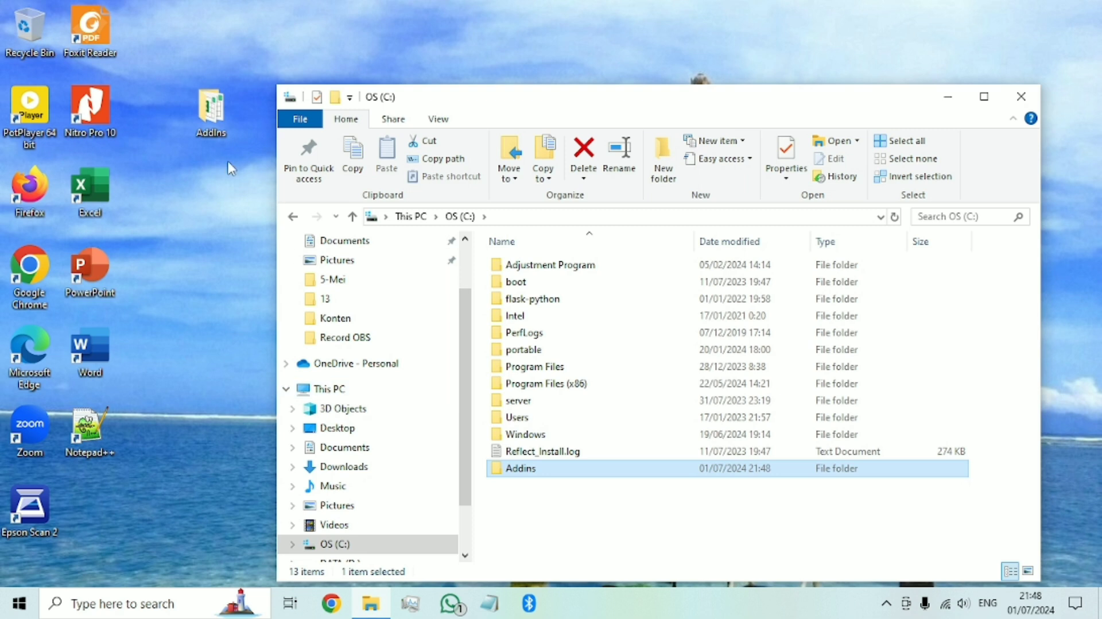
Step: Copy terbilang.xla from the desktop AddIns folder into the Addins folder on drive C
{"action": "left_click", "coordinate": [211, 132]}
{"action": "double_click", "coordinate": [212, 132]}
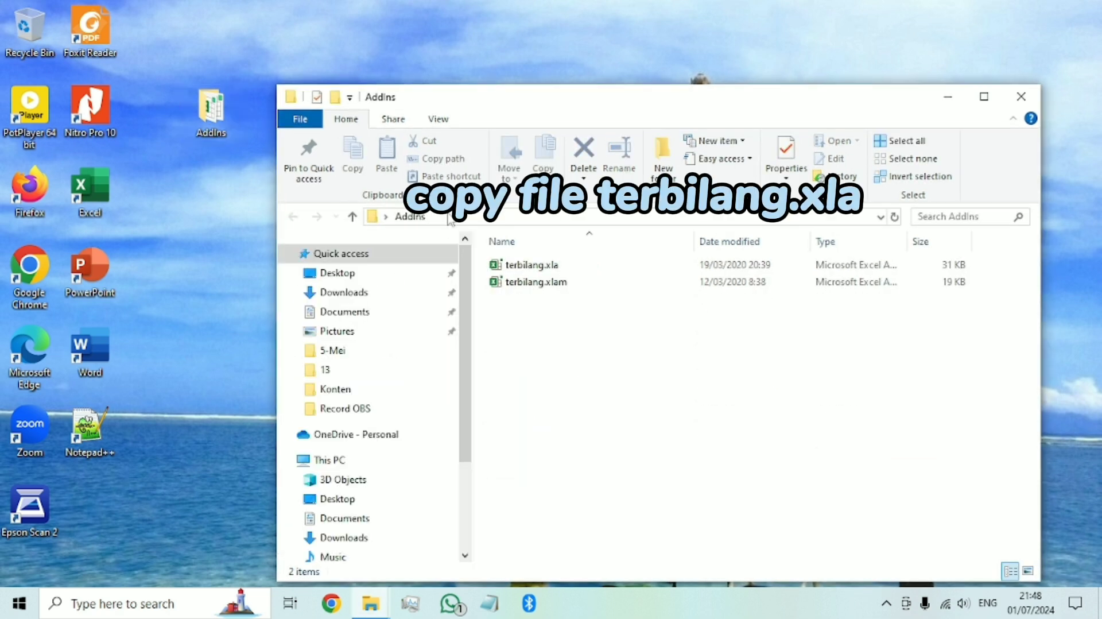
{"action": "left_click", "coordinate": [525, 265]}
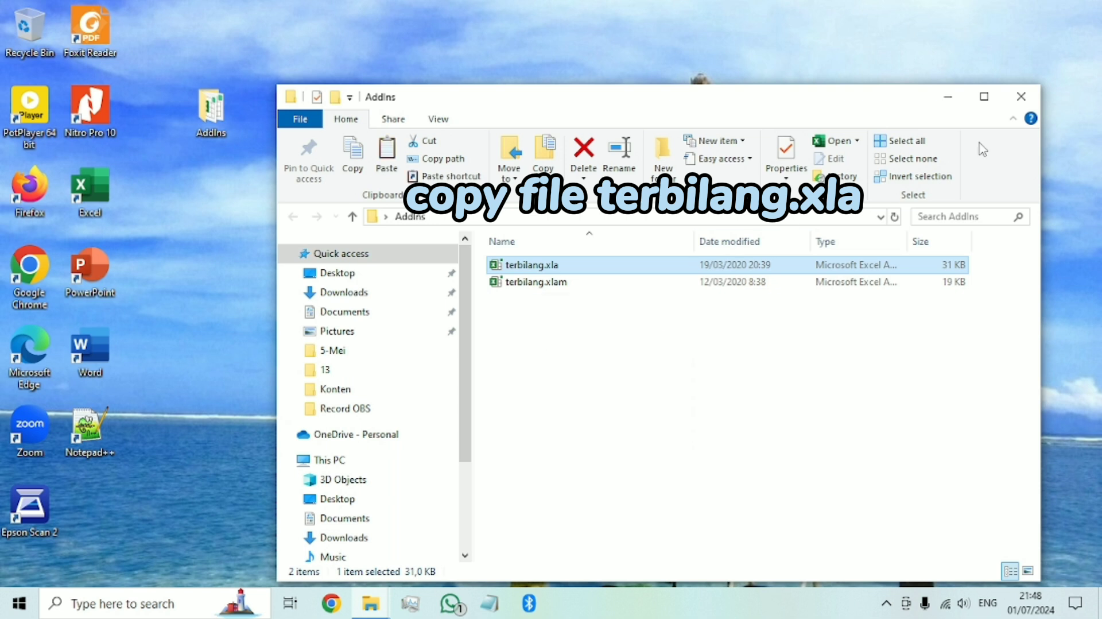
{"action": "left_click", "coordinate": [1033, 103]}
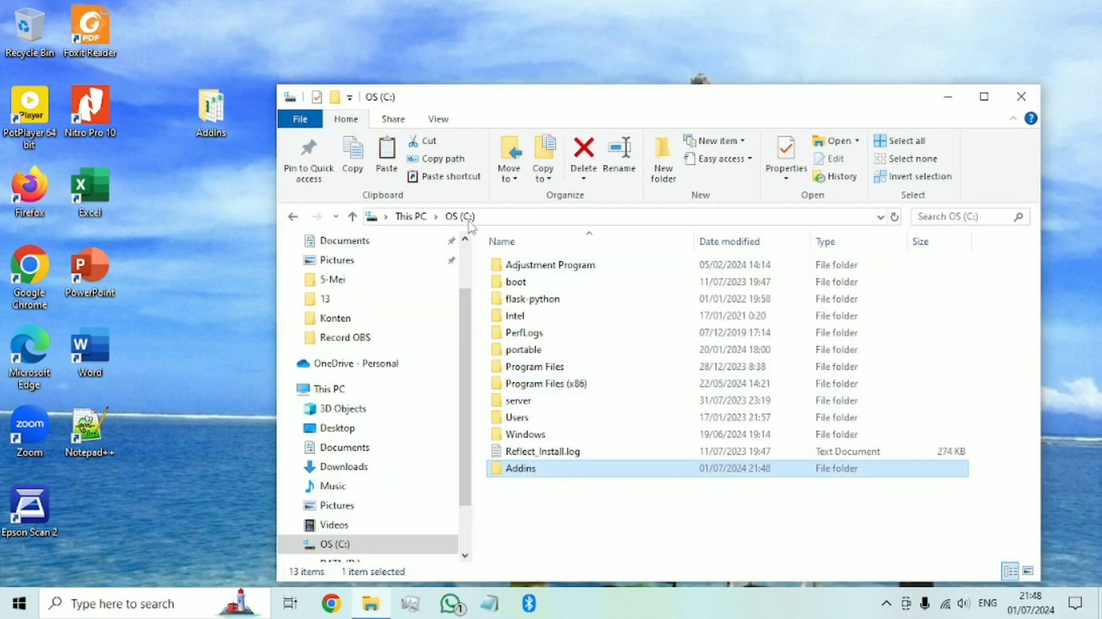
{"action": "double_click", "coordinate": [525, 469]}
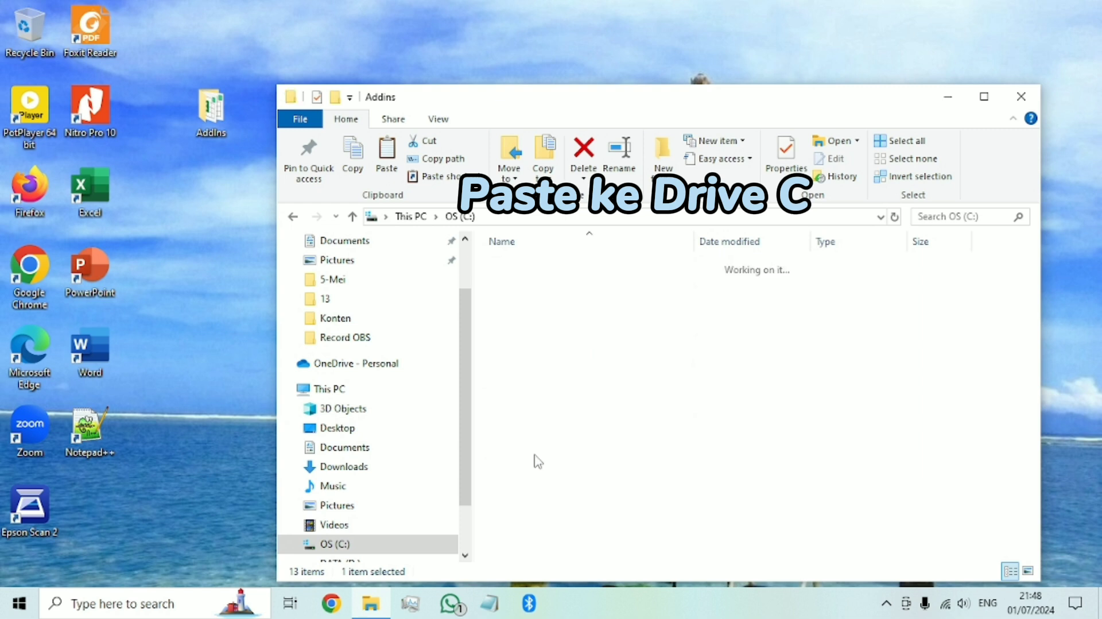
{"action": "key", "text": "ctrl+v"}
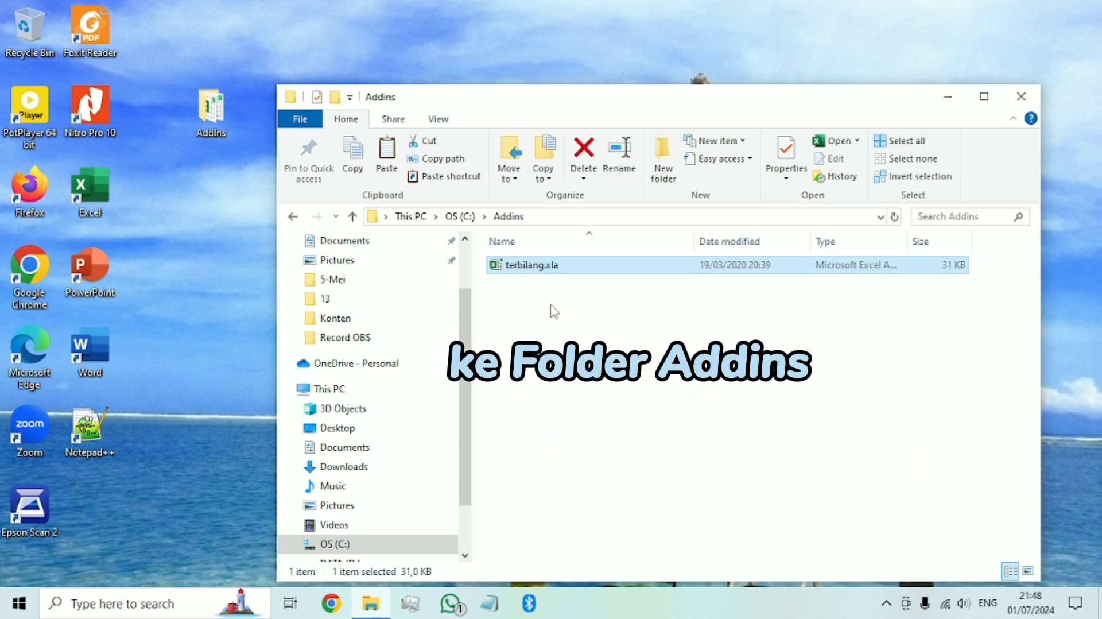
{"action": "left_click", "coordinate": [541, 309]}
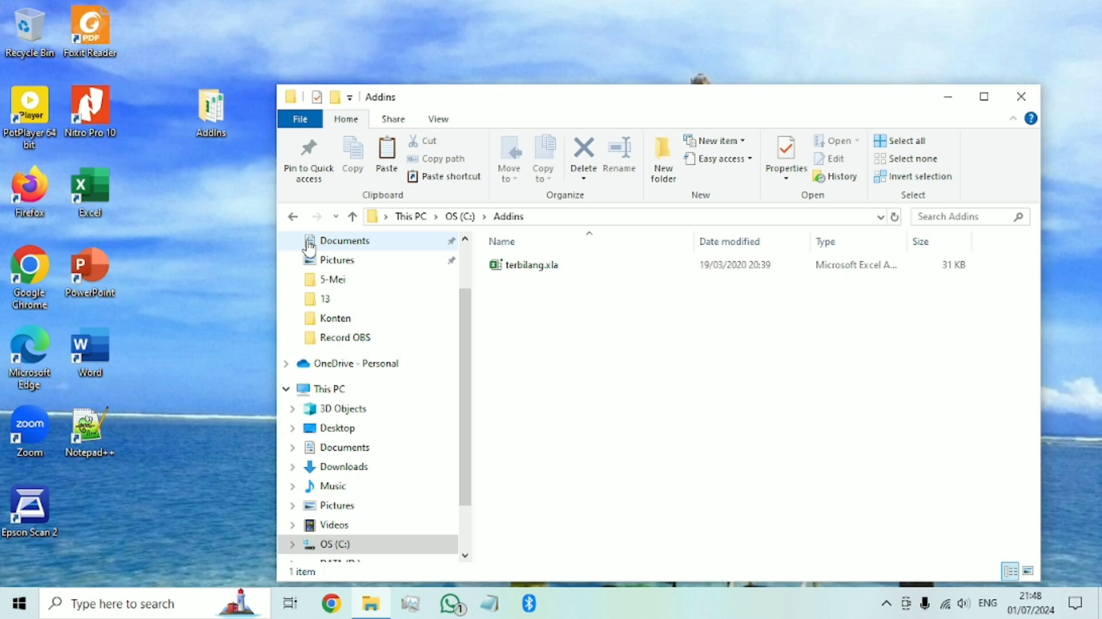
Step: Launch Excel and, from the add-ins section of its options, open the manager for Excel Add-ins
{"action": "left_click", "coordinate": [97, 191]}
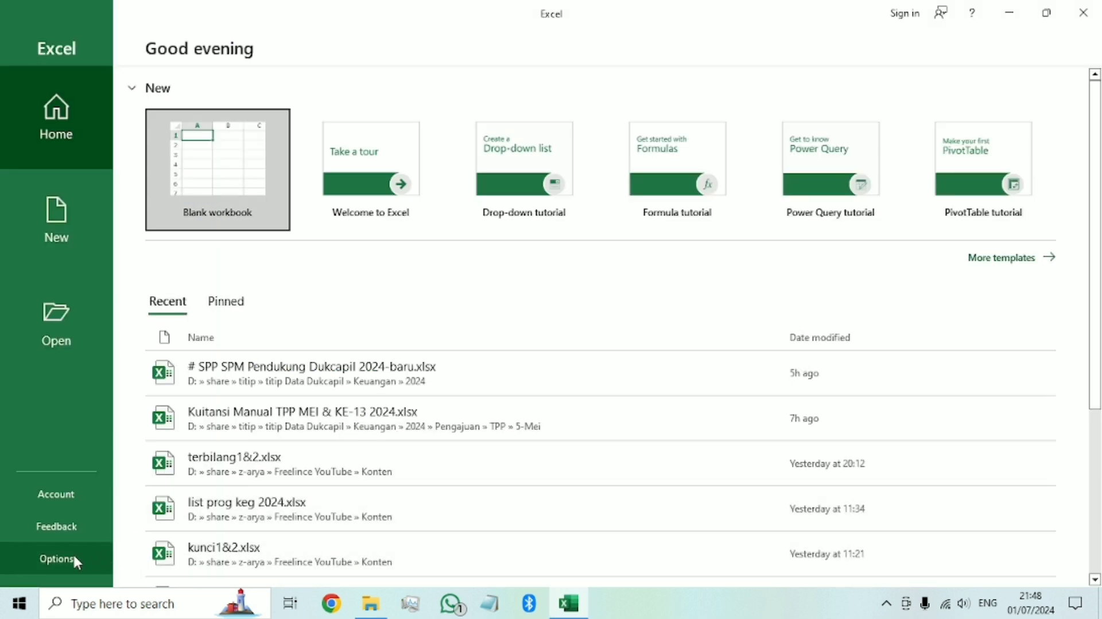
{"action": "left_click", "coordinate": [74, 557]}
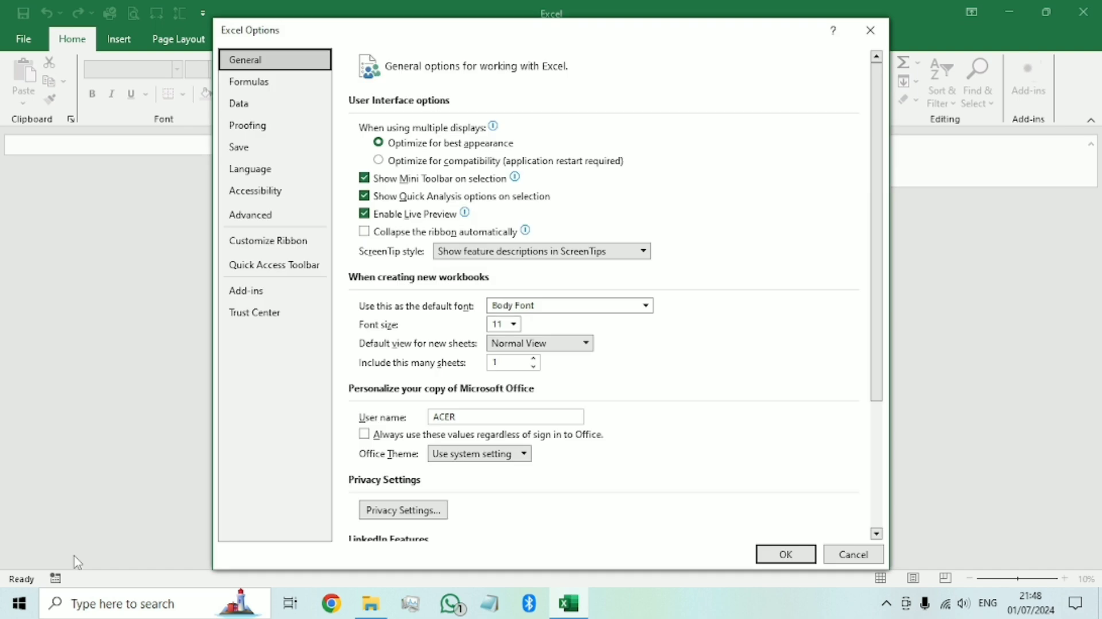
{"action": "left_click", "coordinate": [260, 294]}
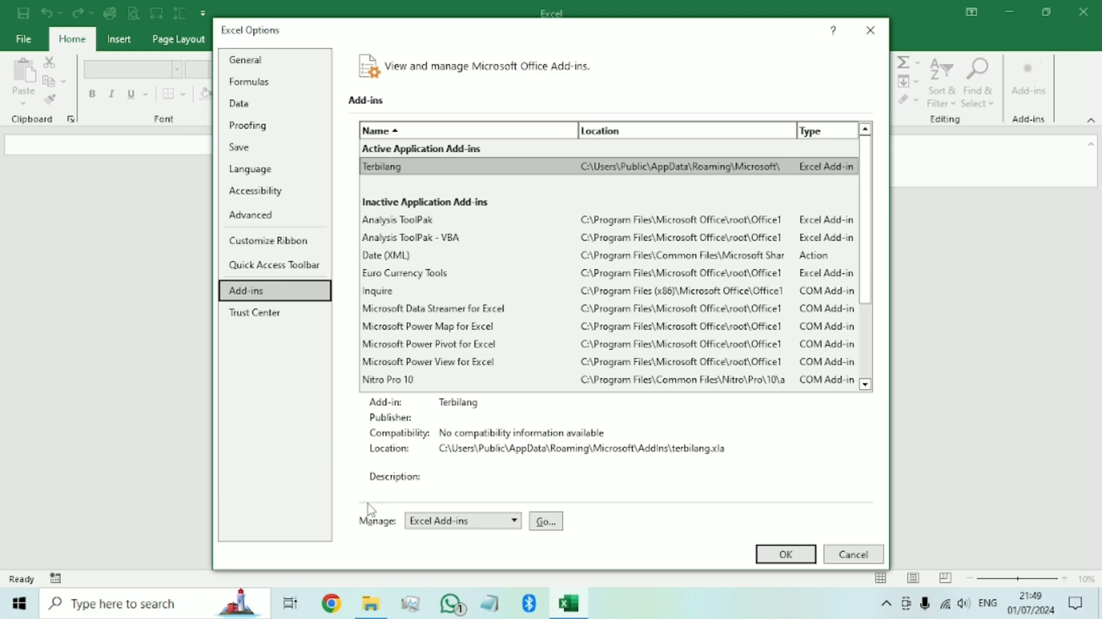
{"action": "left_click", "coordinate": [447, 527]}
{"action": "key", "text": "Down"}
{"action": "key", "text": "Down"}
{"action": "key", "text": "Down"}
{"action": "key", "text": "Down"}
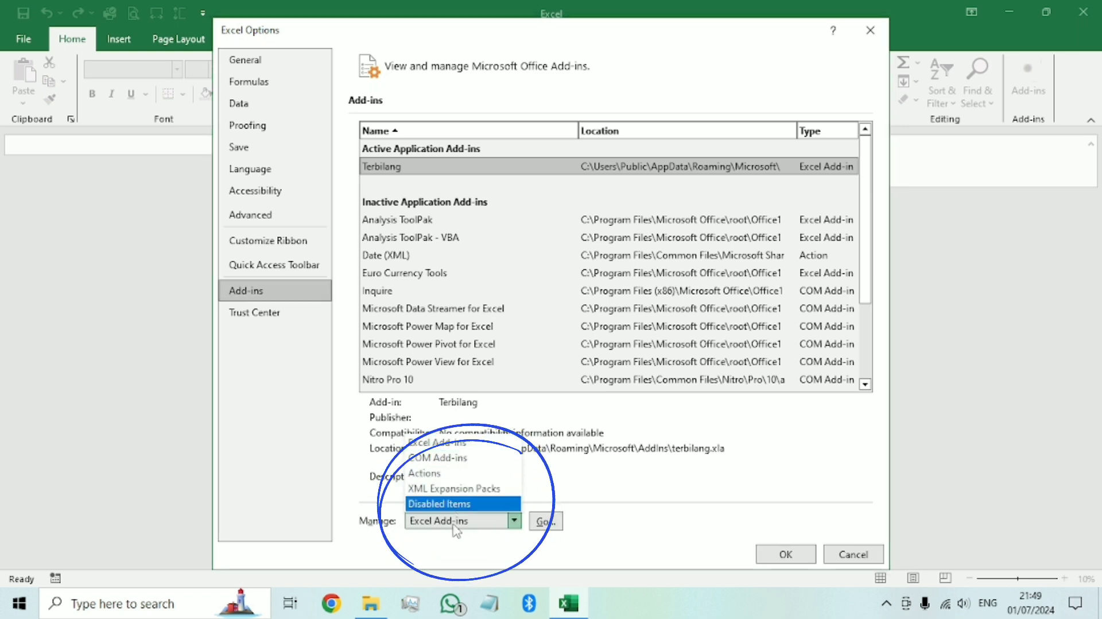
{"action": "left_click", "coordinate": [453, 525]}
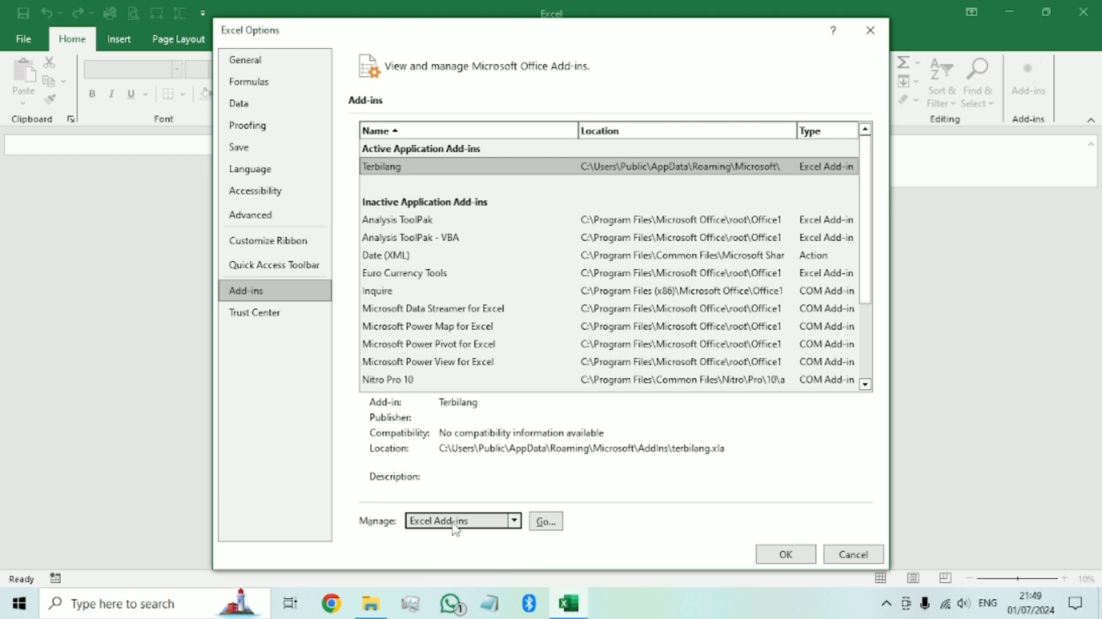
{"action": "left_click", "coordinate": [552, 524]}
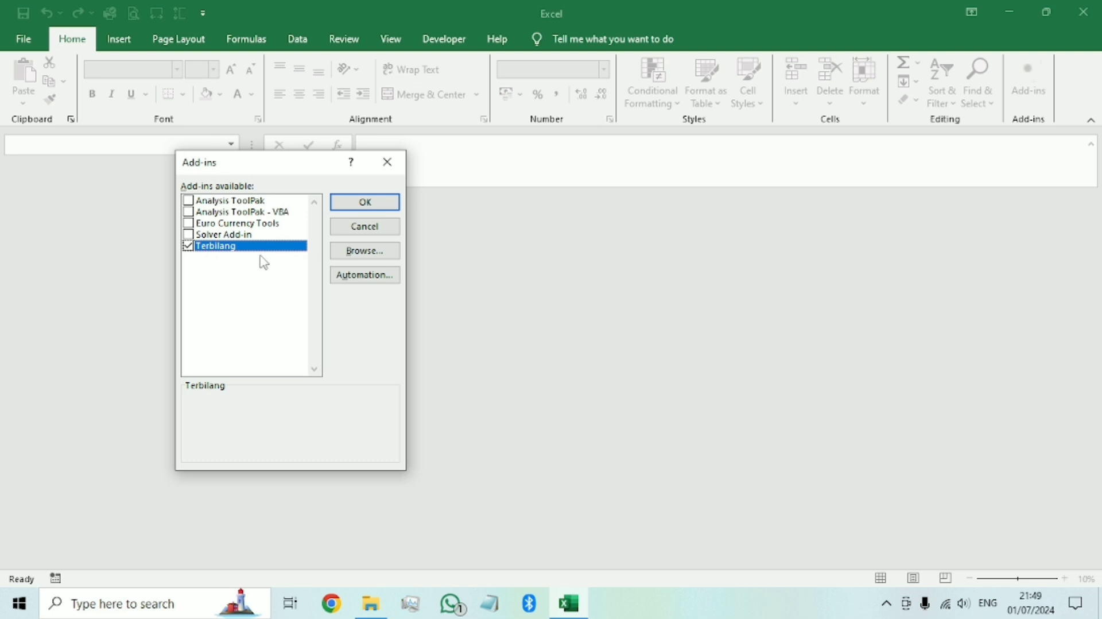
Step: Load terbilang.xla from C:\Addins as an add-in, replacing the existing file, and accept the add-ins list with Terbilang enabled
{"action": "left_click", "coordinate": [360, 257]}
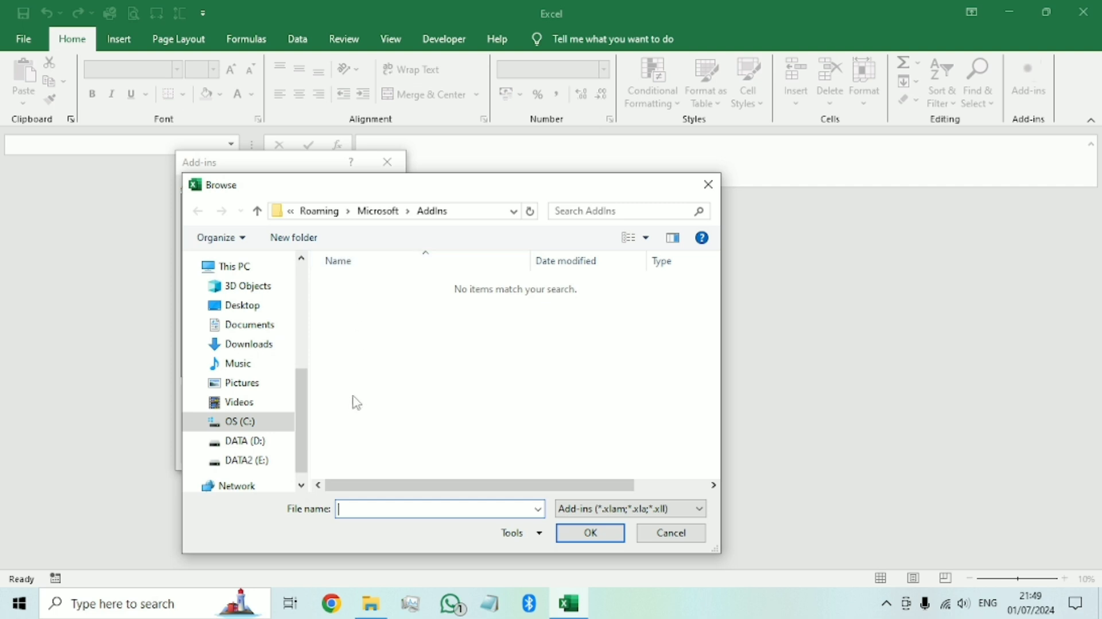
{"action": "left_click", "coordinate": [247, 426]}
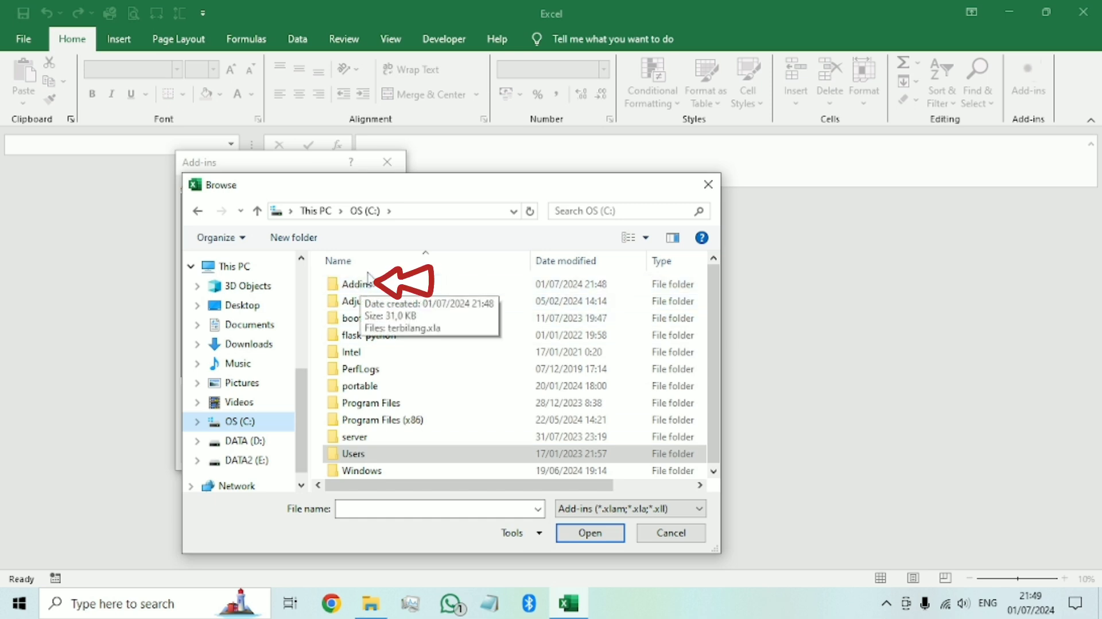
{"action": "double_click", "coordinate": [356, 286]}
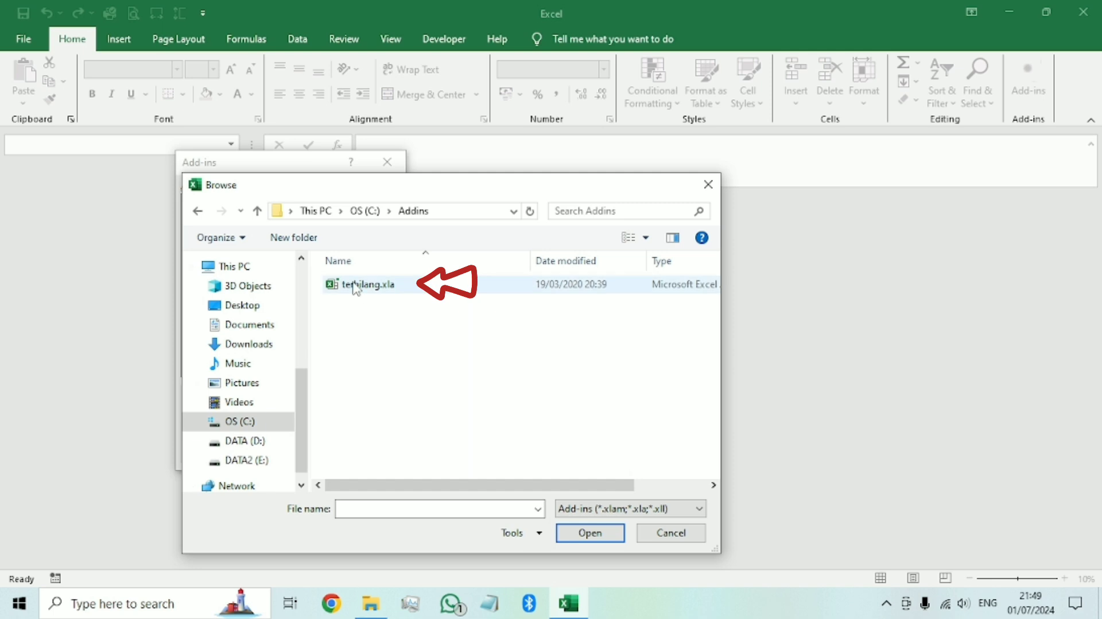
{"action": "double_click", "coordinate": [356, 286]}
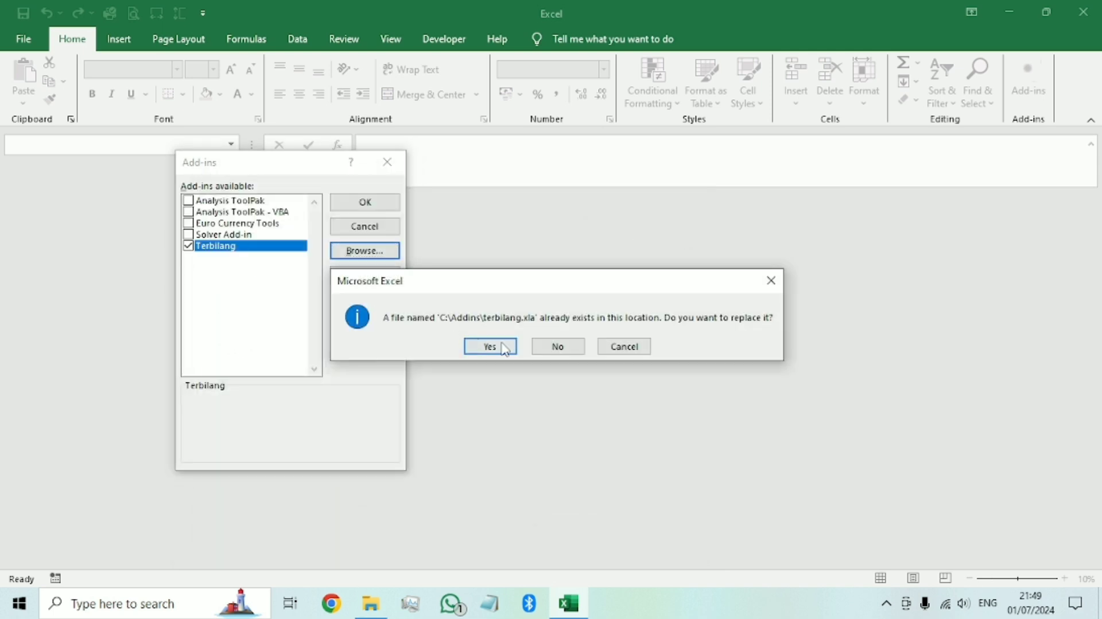
{"action": "left_click", "coordinate": [490, 347]}
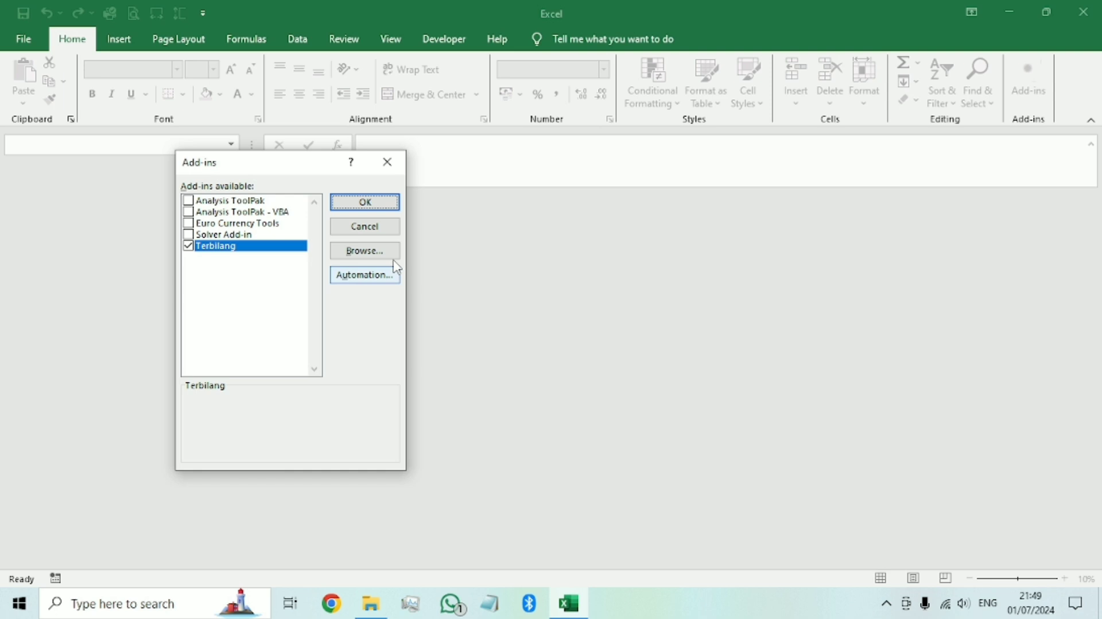
{"action": "left_click", "coordinate": [359, 204]}
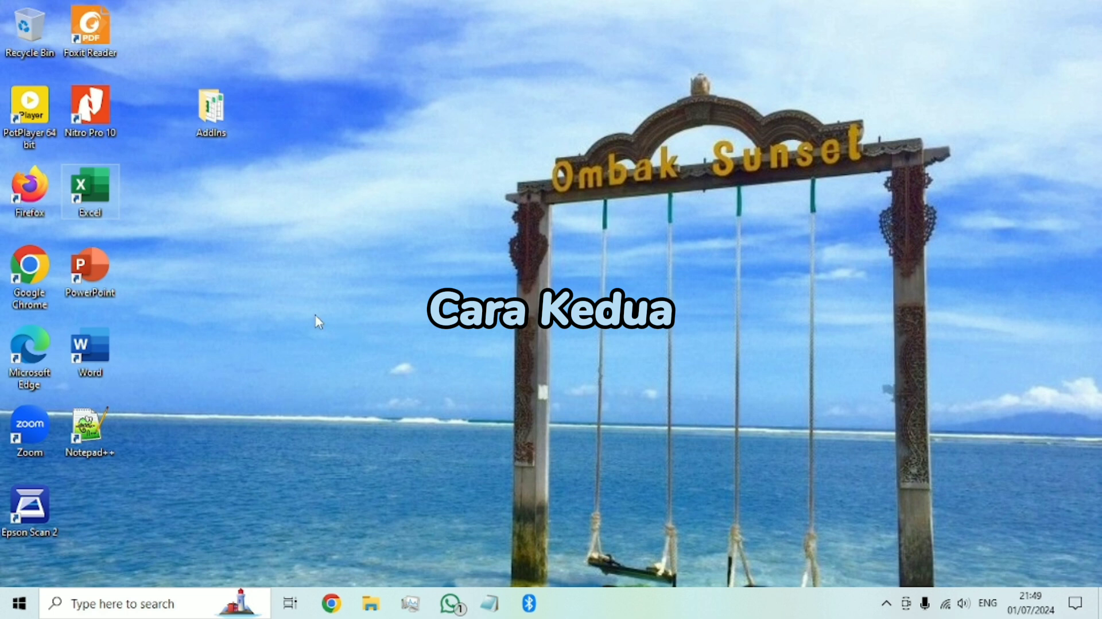
Step: Launch Excel, keep the Developer tab enabled in the ribbon customization options, and display that tab
{"action": "double_click", "coordinate": [93, 195]}
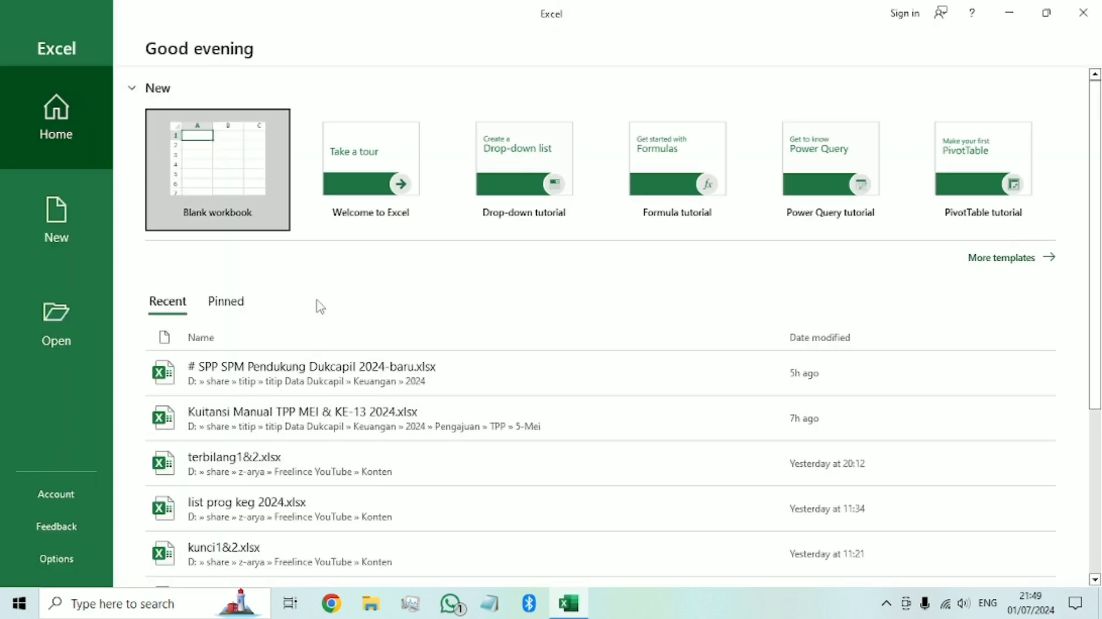
{"action": "left_click", "coordinate": [63, 560]}
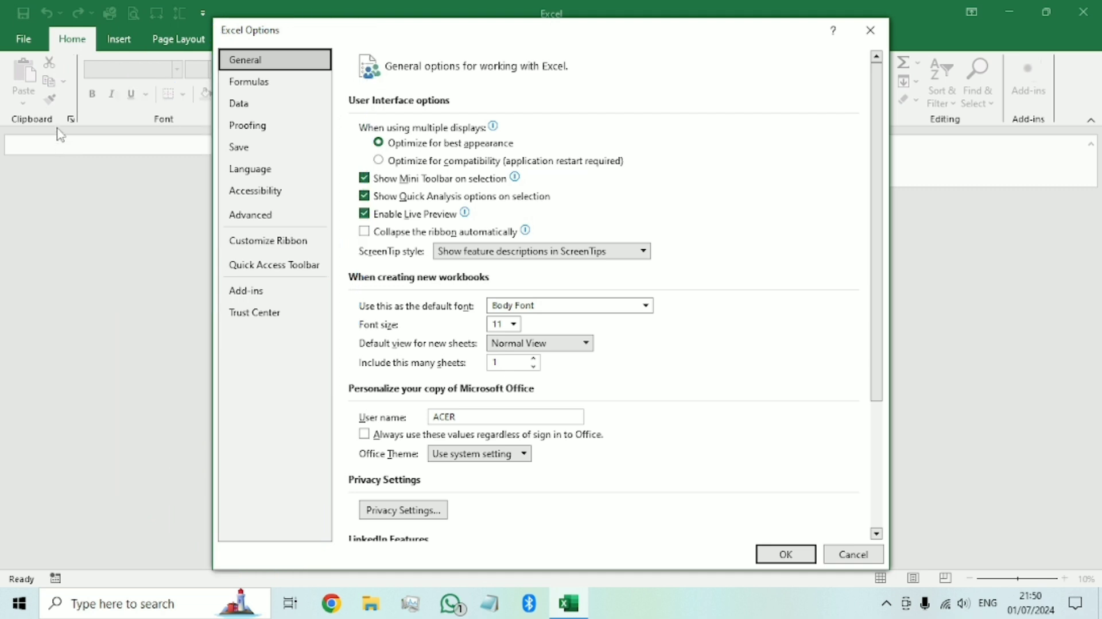
{"action": "left_click", "coordinate": [282, 244]}
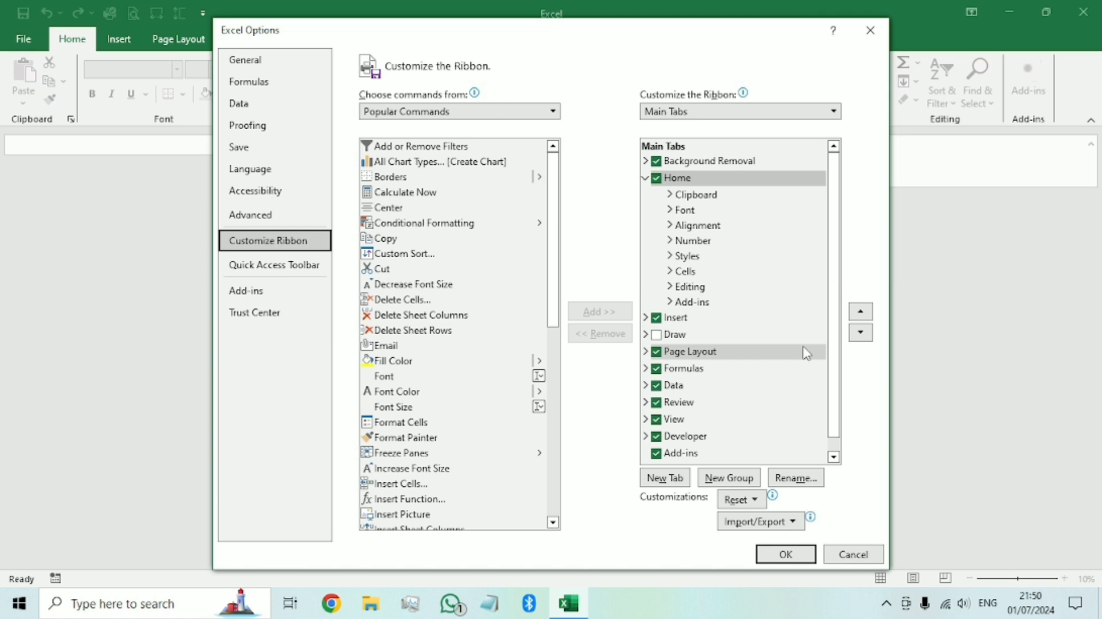
{"action": "left_click", "coordinate": [659, 441]}
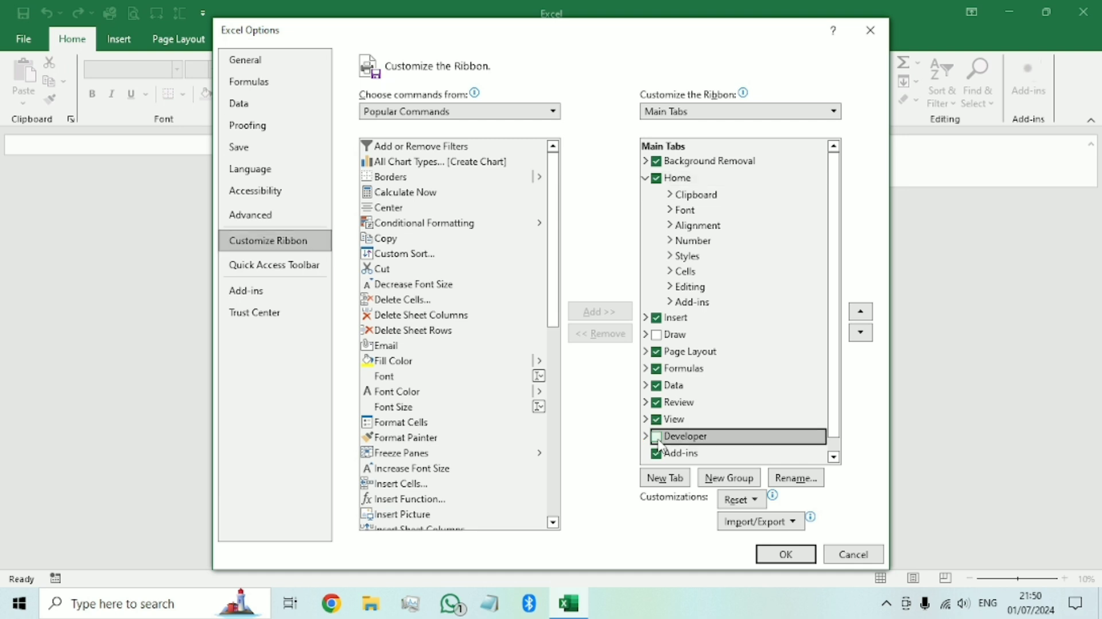
{"action": "left_click", "coordinate": [656, 438]}
{"action": "left_click", "coordinate": [785, 554]}
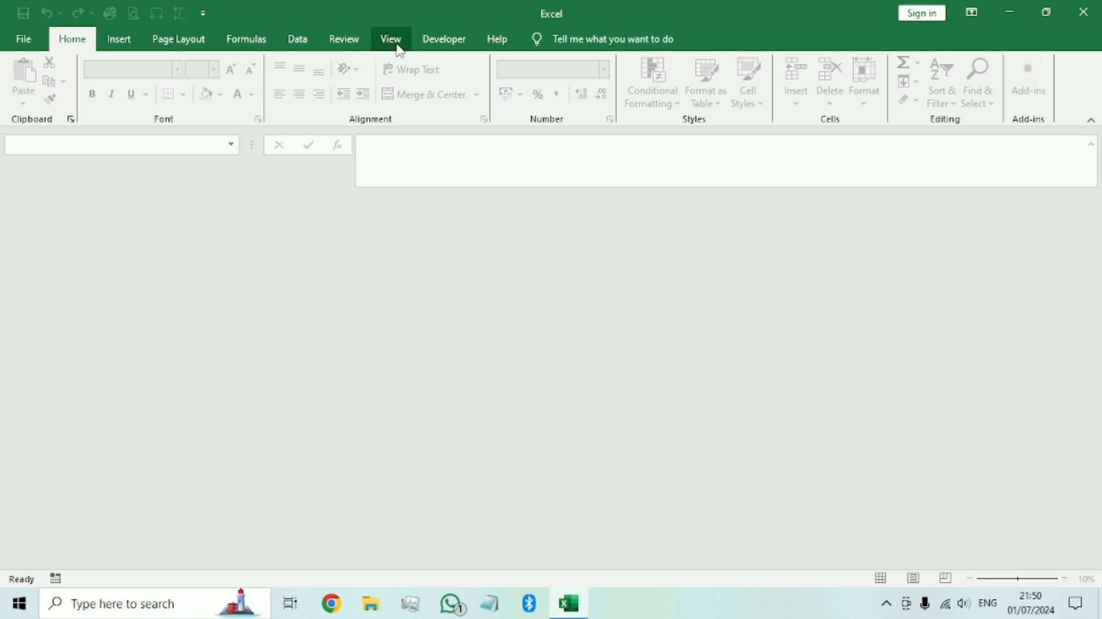
{"action": "left_click", "coordinate": [440, 42]}
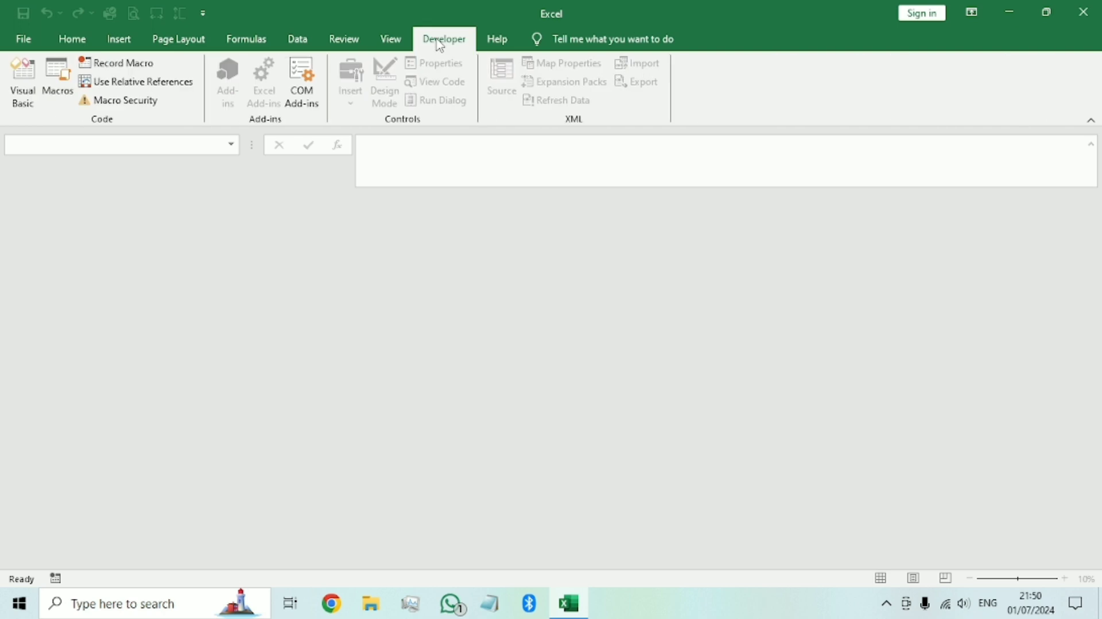
Step: Create a blank workbook and open the Excel Add-ins list from the Developer commands
{"action": "left_click", "coordinate": [21, 40]}
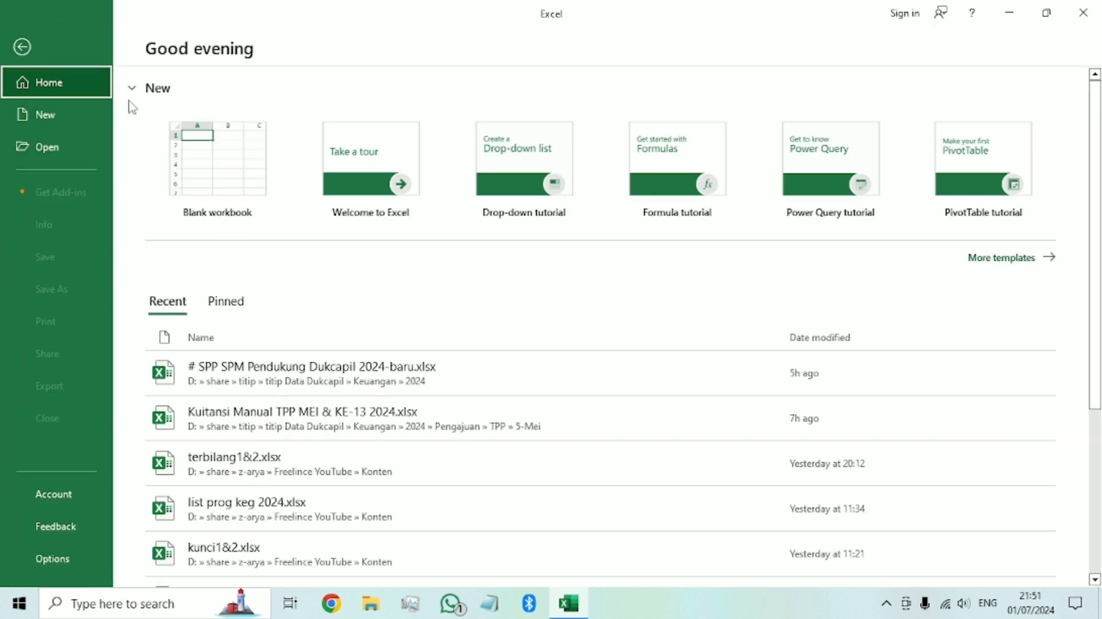
{"action": "left_click", "coordinate": [219, 173]}
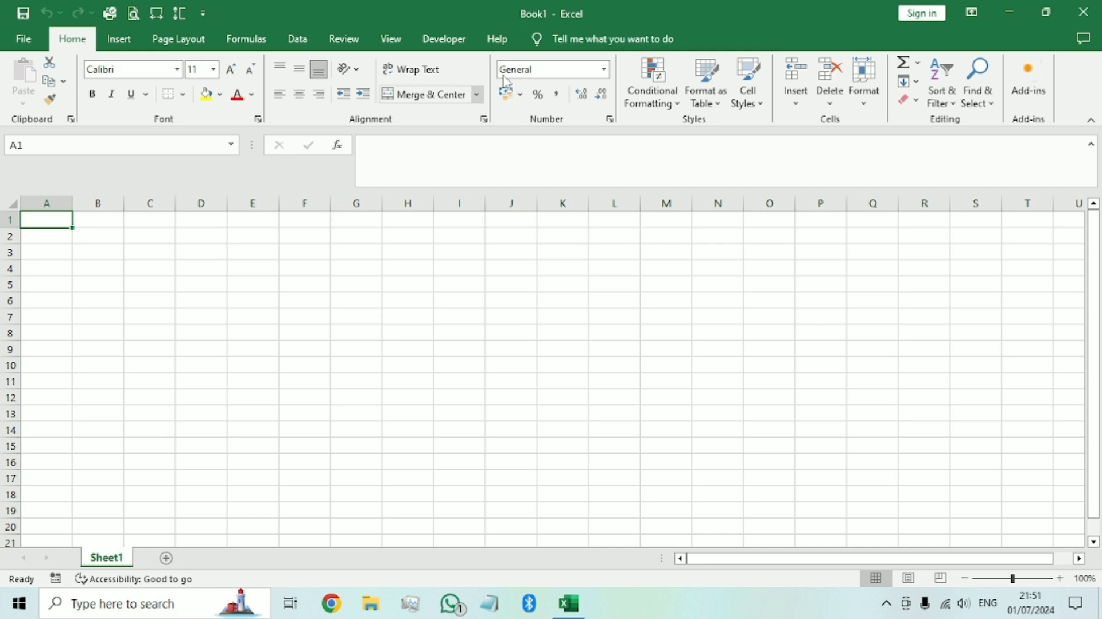
{"action": "left_click", "coordinate": [449, 44]}
{"action": "left_click", "coordinate": [265, 98]}
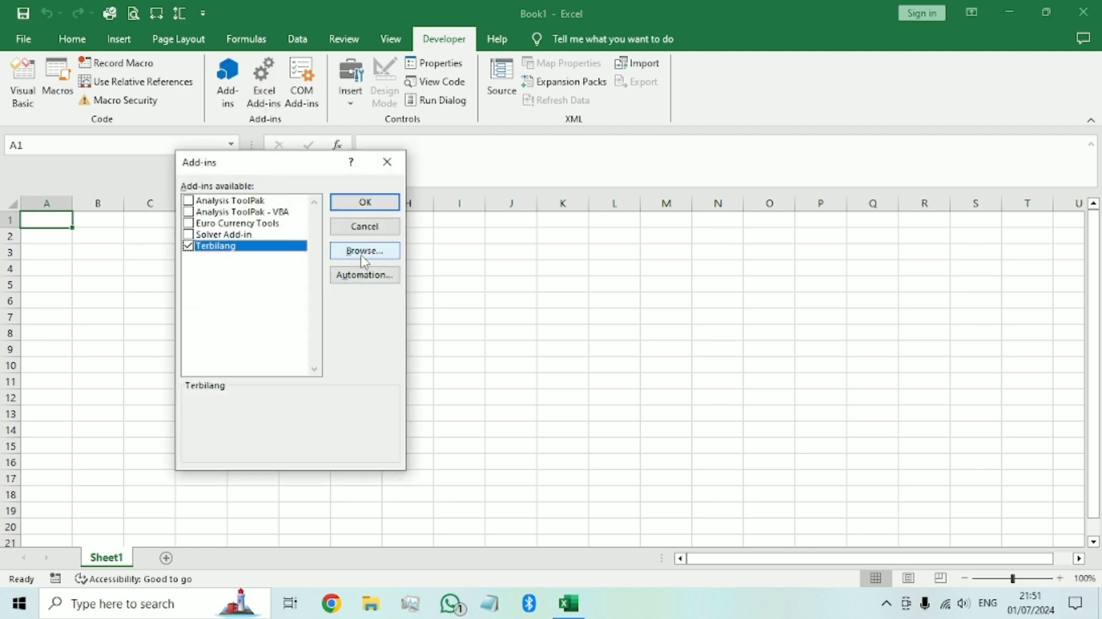
Step: Browse to C:\Addins, load terbilang.xla as an add-in, and accept the add-ins list with Terbilang enabled
{"action": "left_click", "coordinate": [361, 249]}
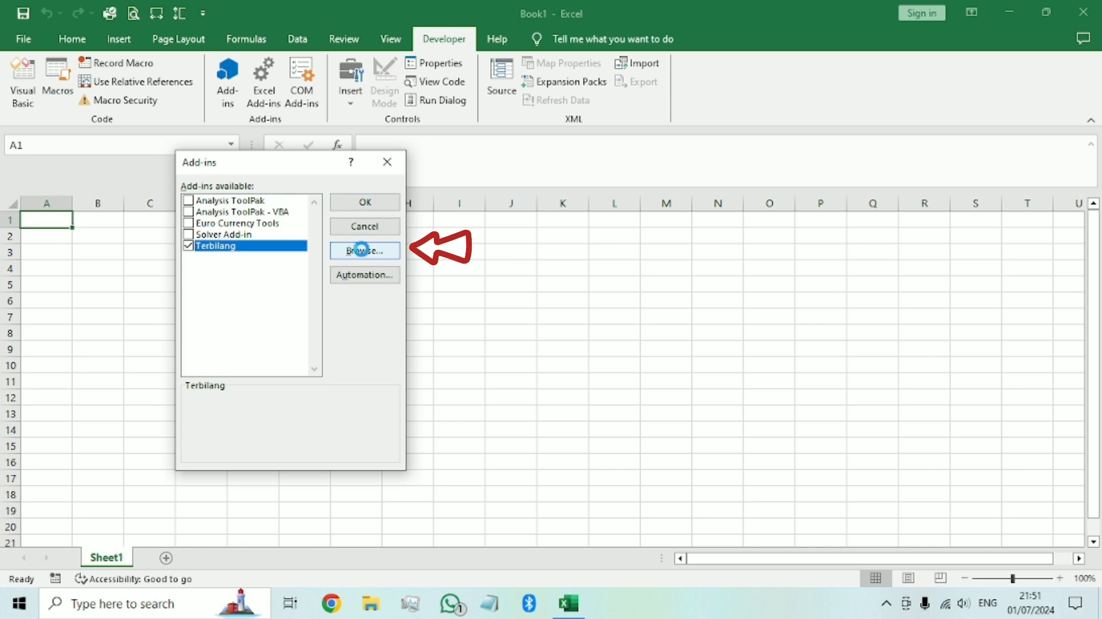
{"action": "left_click", "coordinate": [244, 424]}
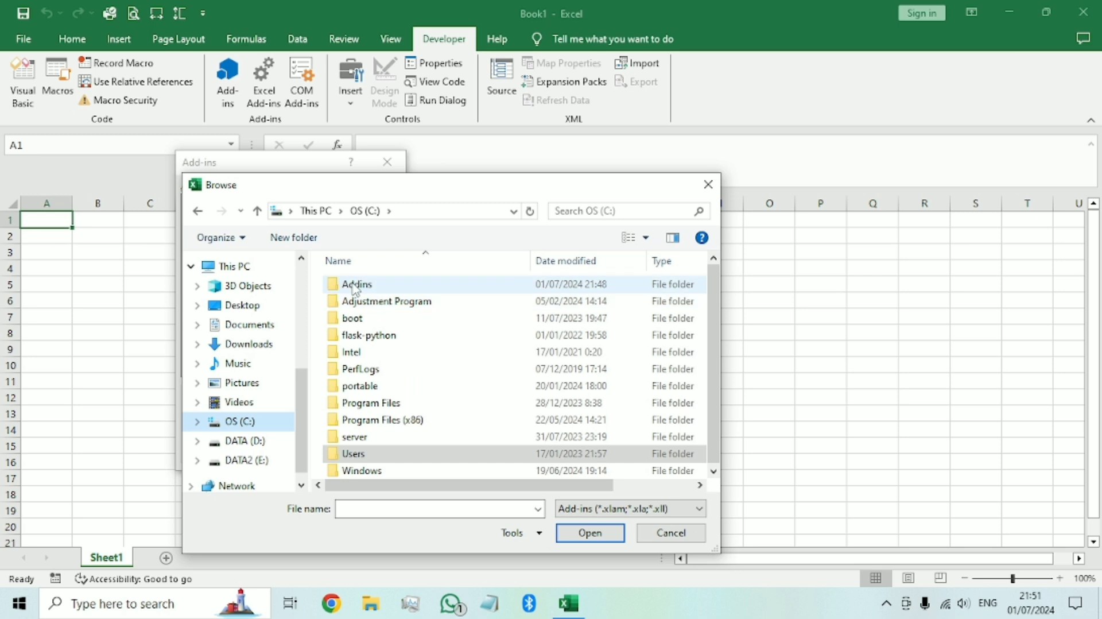
{"action": "double_click", "coordinate": [355, 287]}
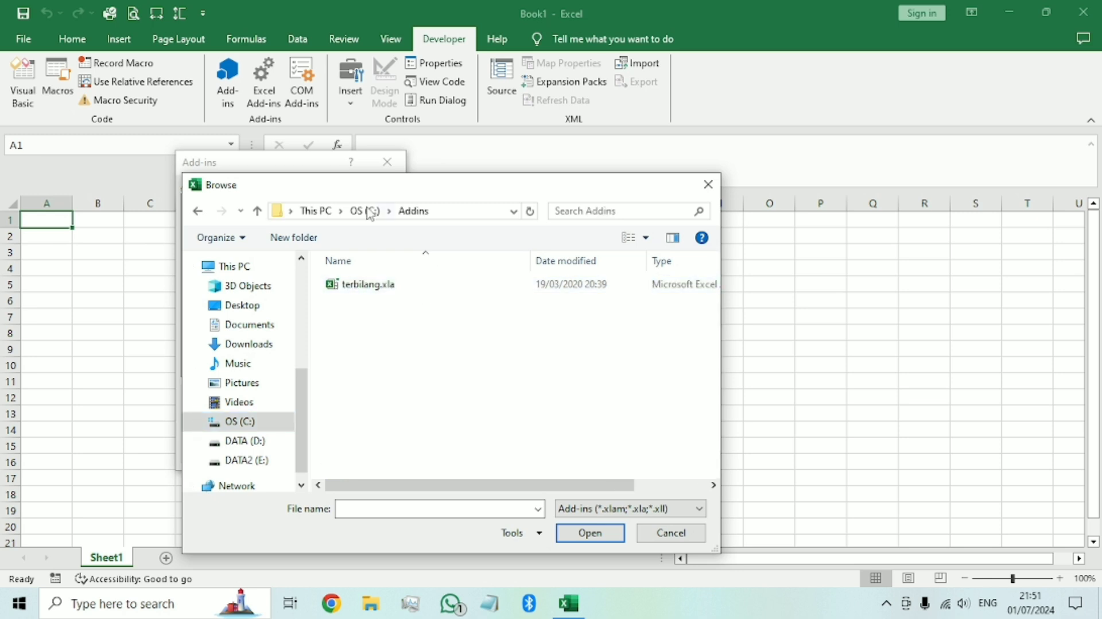
{"action": "double_click", "coordinate": [354, 285]}
{"action": "left_click", "coordinate": [487, 346]}
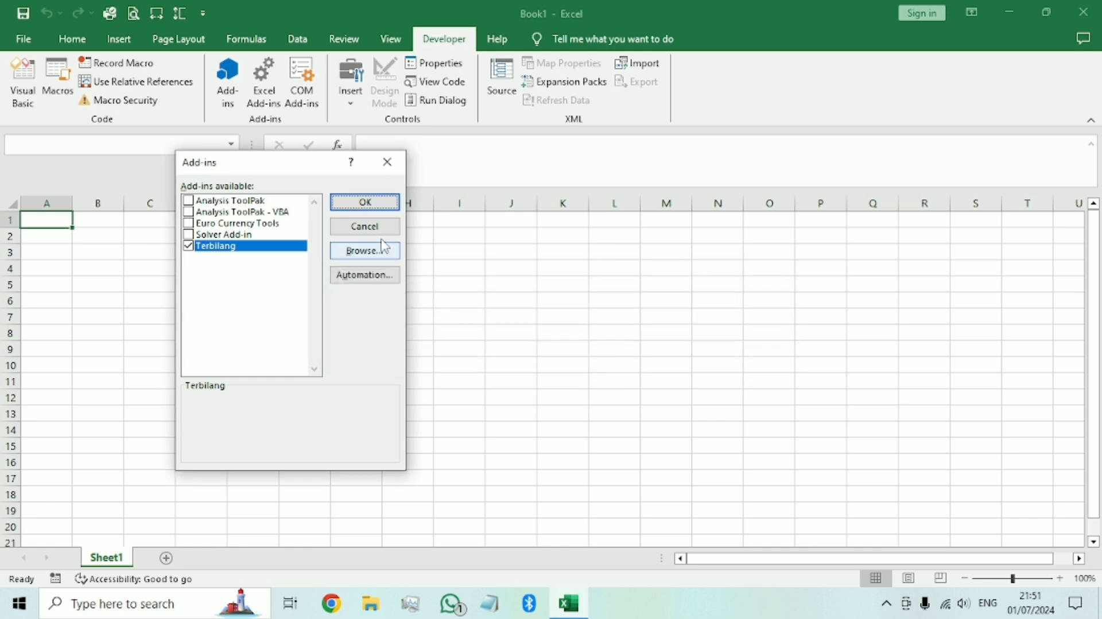
{"action": "left_click", "coordinate": [365, 202]}
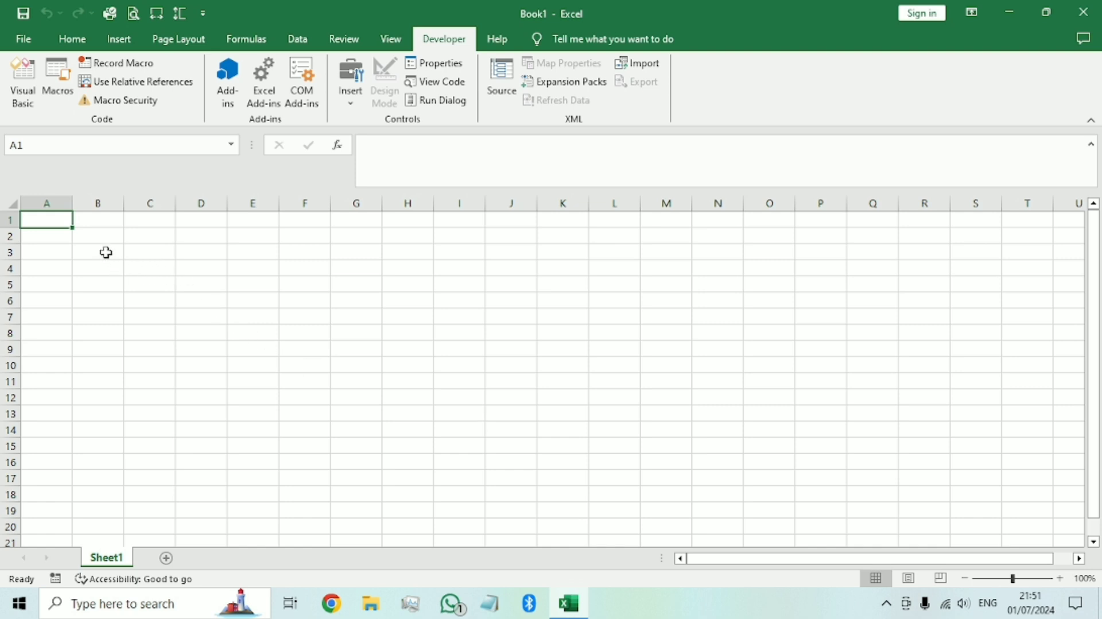
Step: Enter the formula =terbilang(C3) in cell E3
{"action": "left_click", "coordinate": [151, 252]}
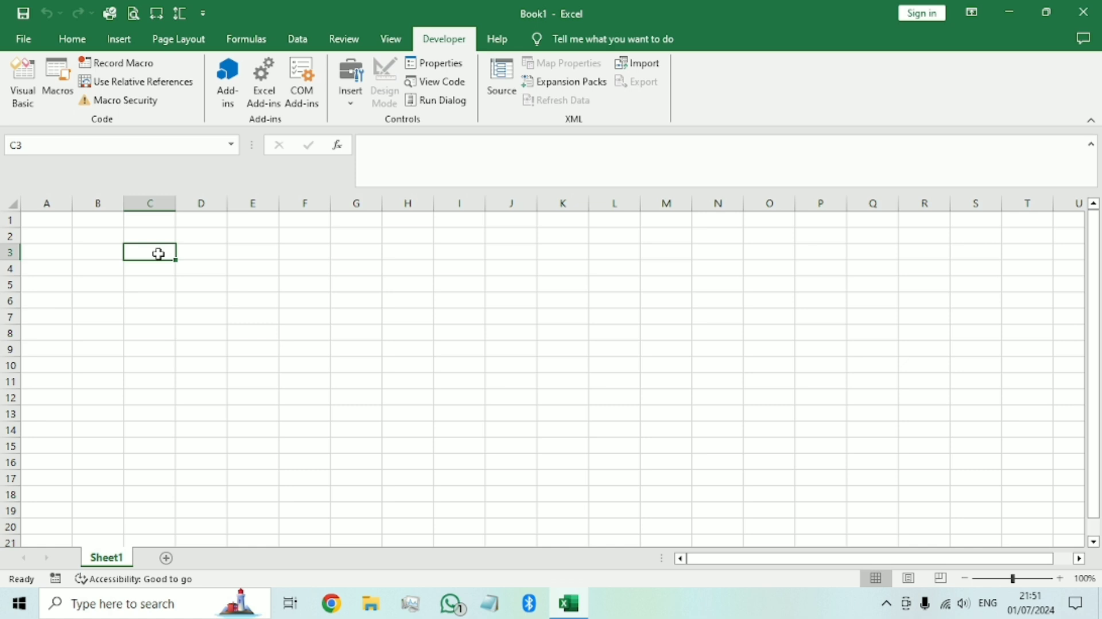
{"action": "left_click", "coordinate": [252, 254]}
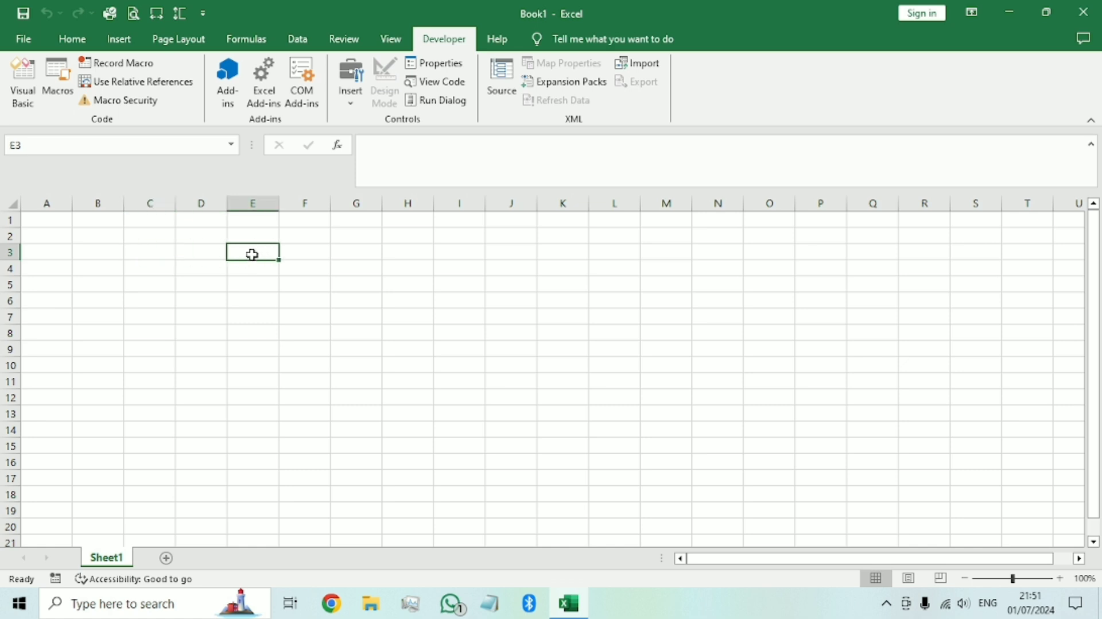
{"action": "type", "text": "="}
{"action": "key", "text": "BackSpace"}
{"action": "type", "text": "=terb"}
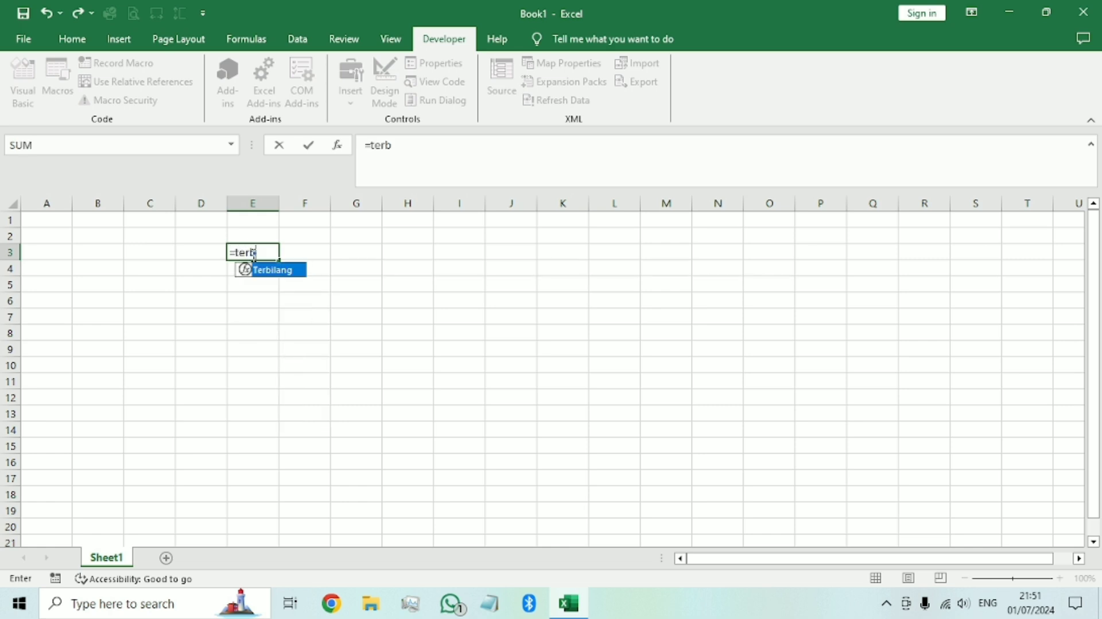
{"action": "type", "text": "ilang("}
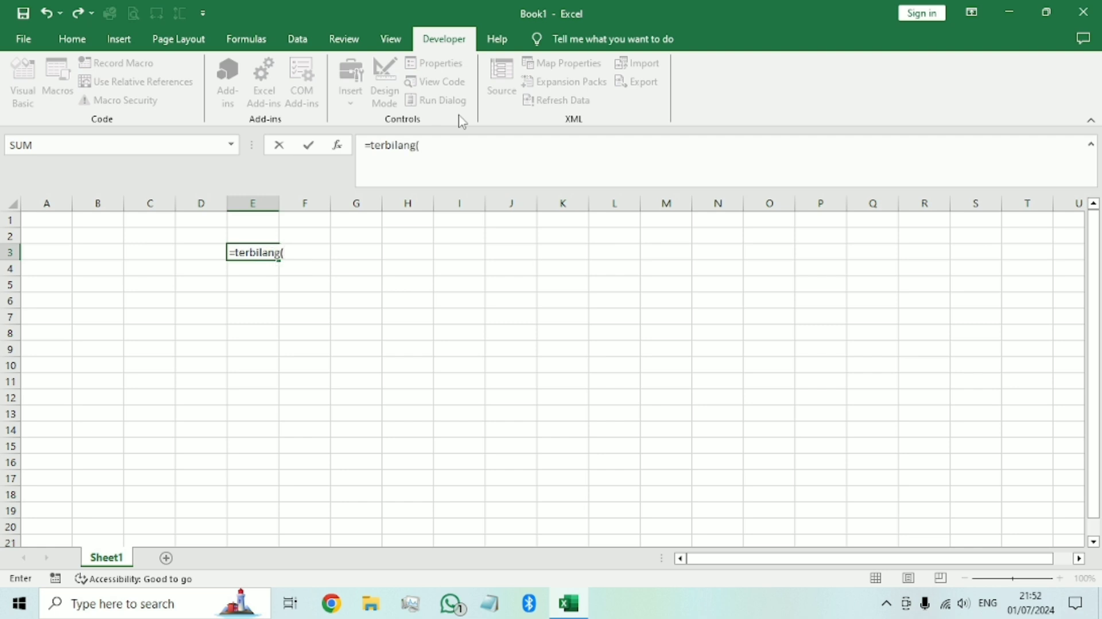
{"action": "left_click", "coordinate": [154, 255]}
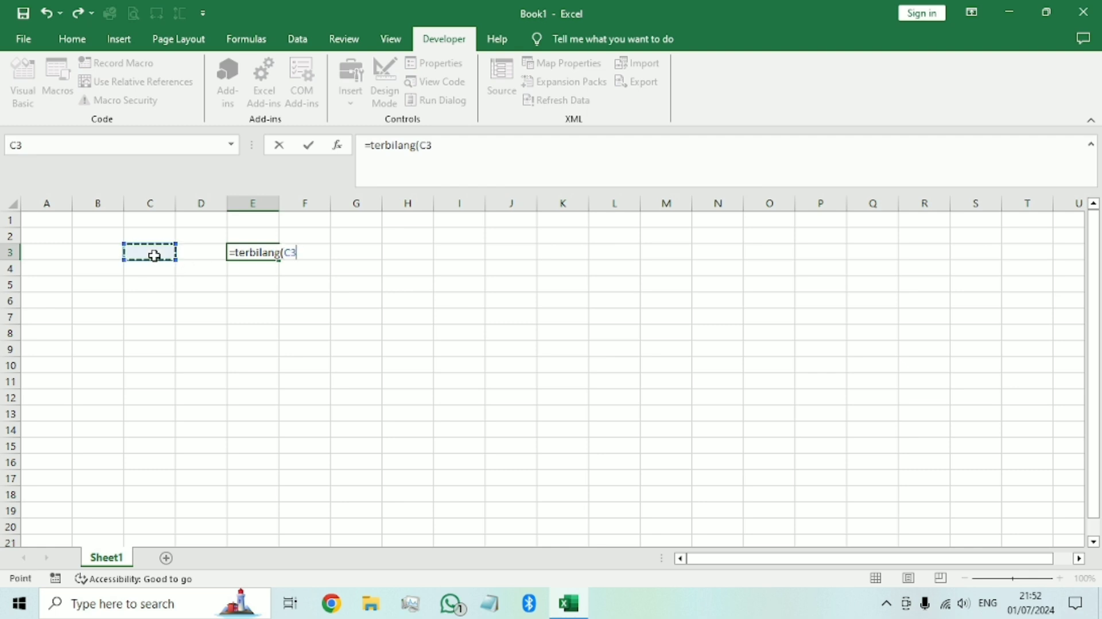
{"action": "key", "text": "Return"}
{"action": "key", "text": "Up"}
Step: Test the terbilang formula by entering 1000 and then 1500 in cell C3
{"action": "left_click", "coordinate": [154, 255]}
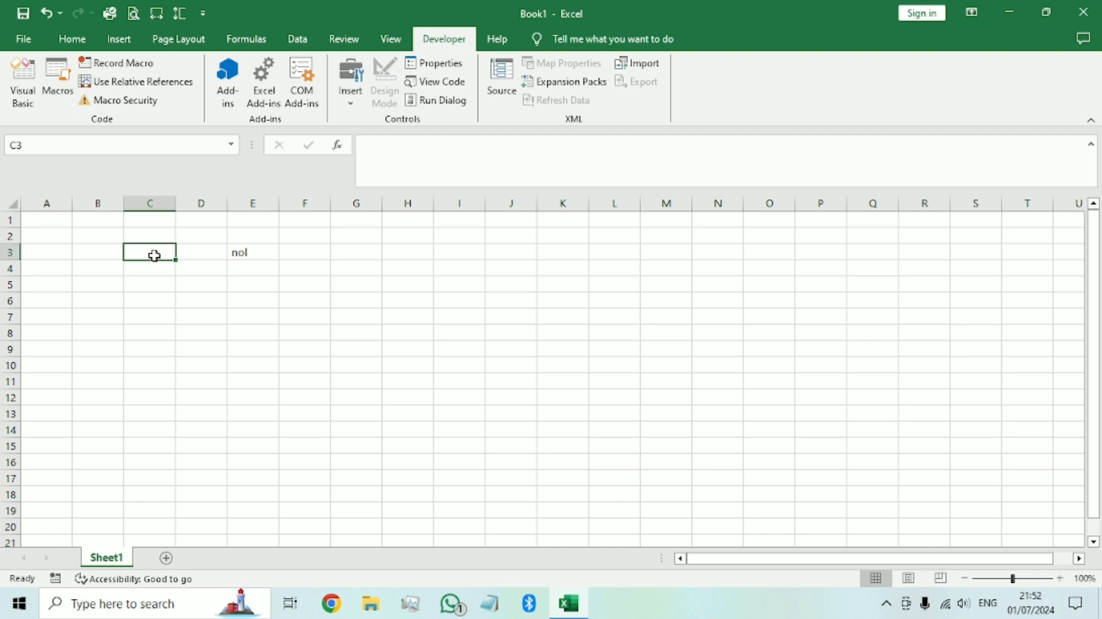
{"action": "type", "text": "1000"}
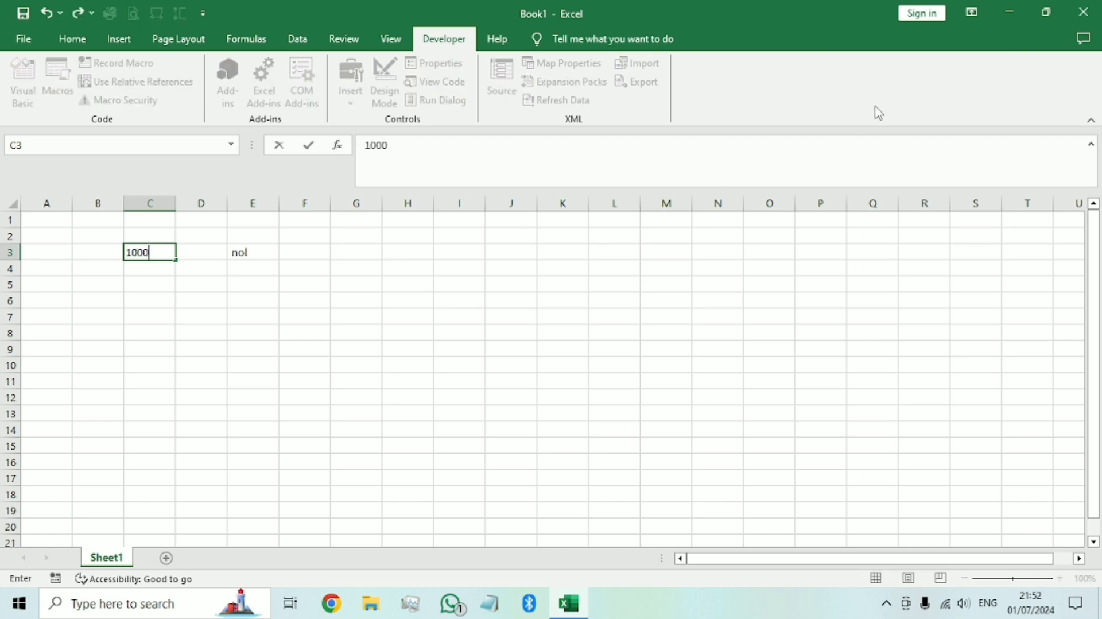
{"action": "key", "text": "Return"}
{"action": "key", "text": "Up"}
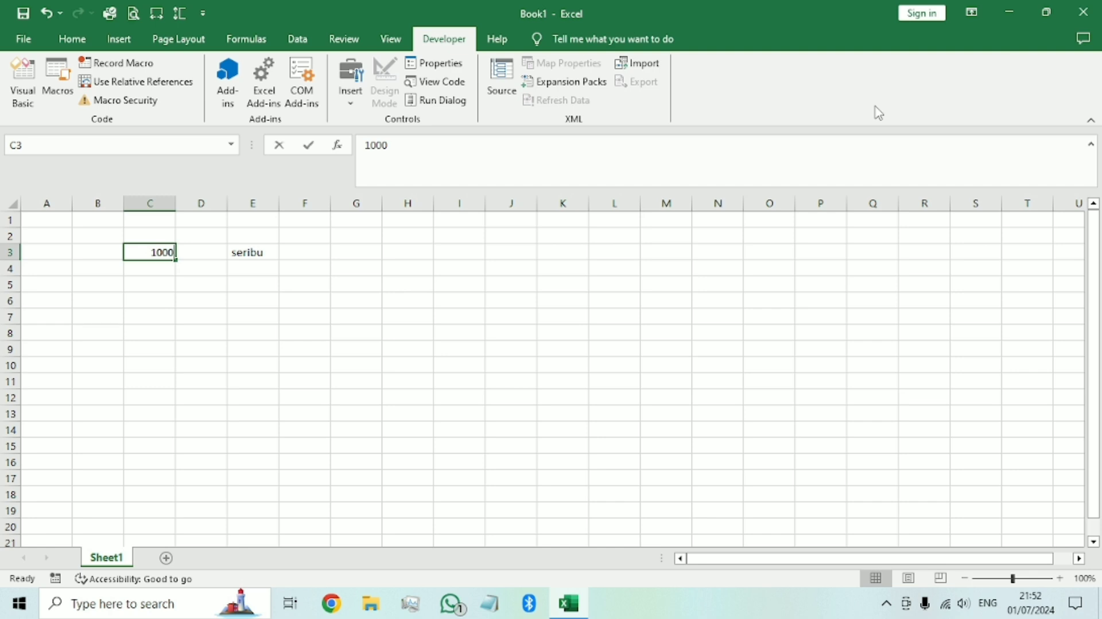
{"action": "type", "text": "1500"}
{"action": "key", "text": "Return"}
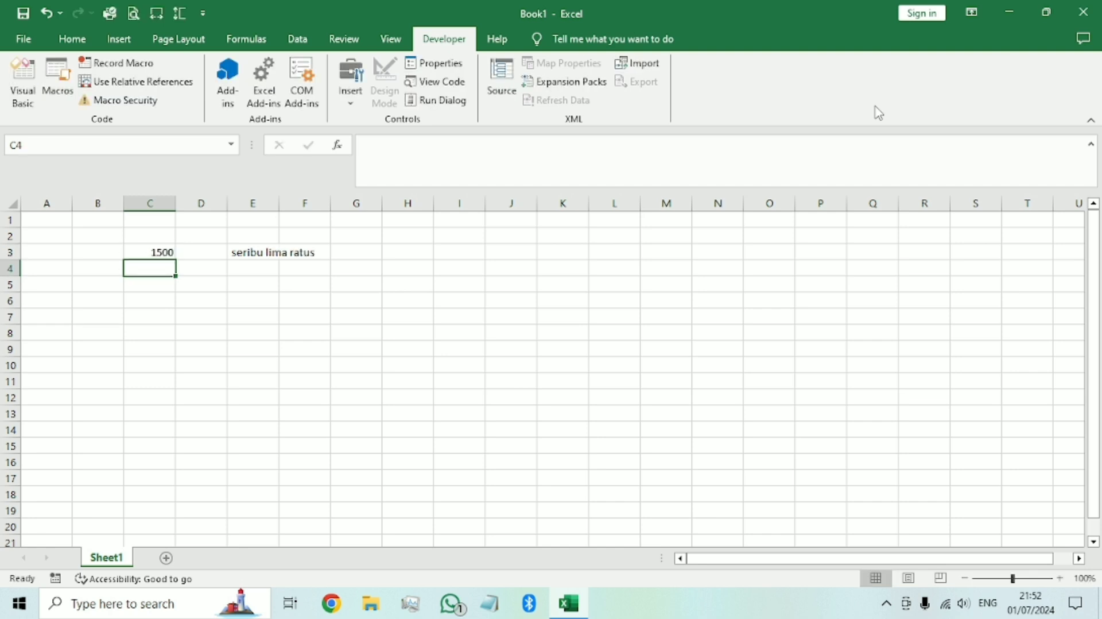
Step: Test the formula with larger numbers in cell C3, entering 1750000 and then 2500001
{"action": "key", "text": "Up"}
{"action": "type", "text": "1"}
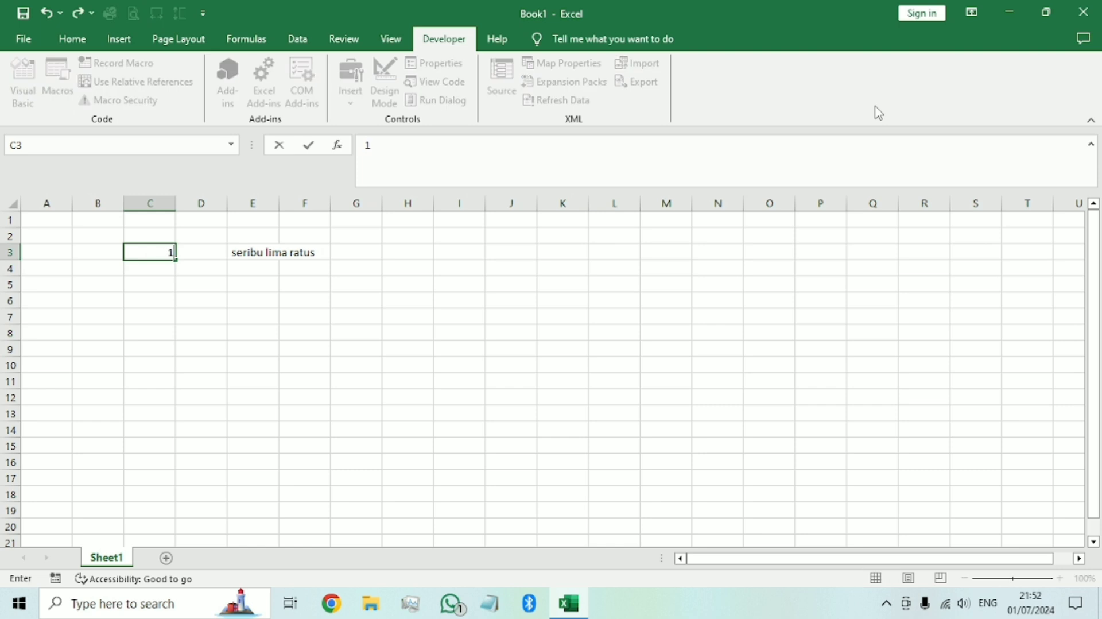
{"action": "type", "text": "750000"}
{"action": "key", "text": "ctrl+Return"}
{"action": "key", "text": "Return"}
{"action": "key", "text": "Up"}
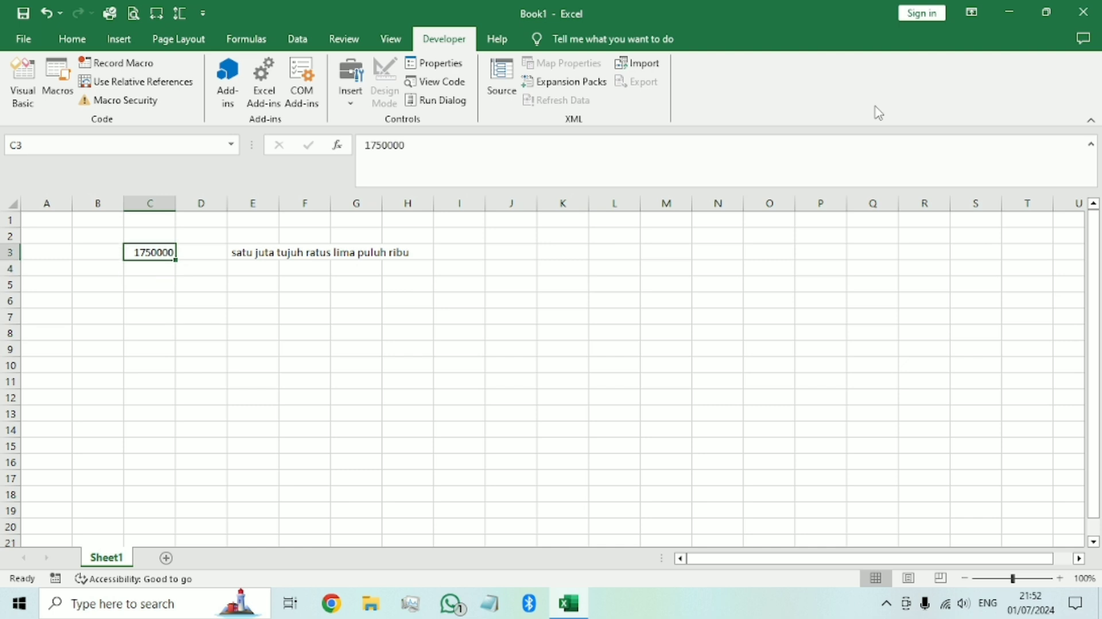
{"action": "type", "text": "2500"}
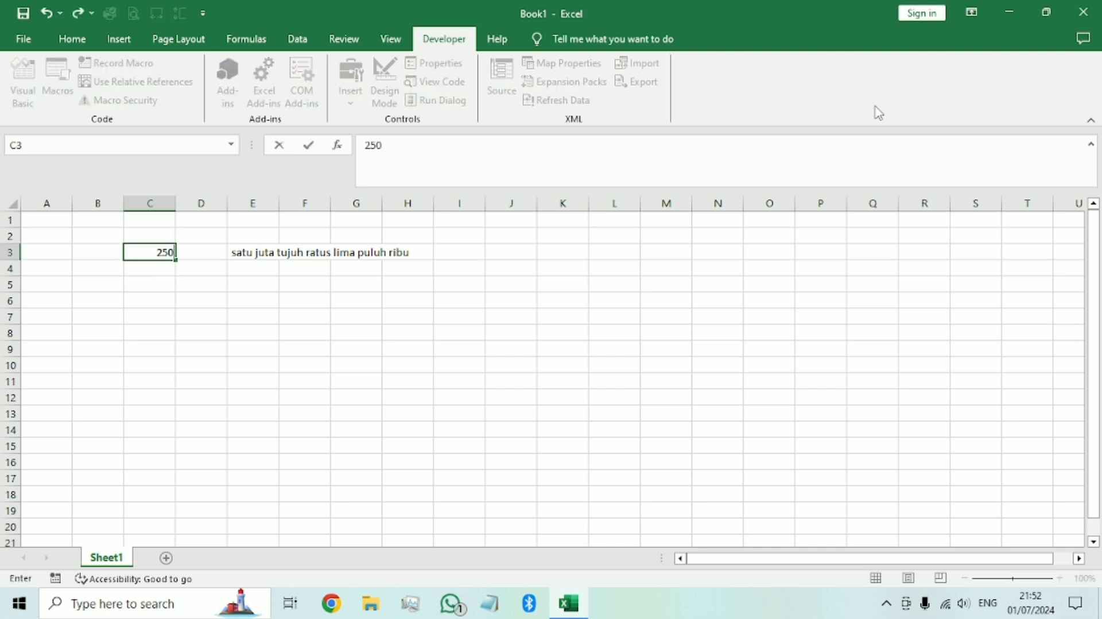
{"action": "type", "text": "001"}
{"action": "key", "text": "Return"}
{"action": "key", "text": "Up"}
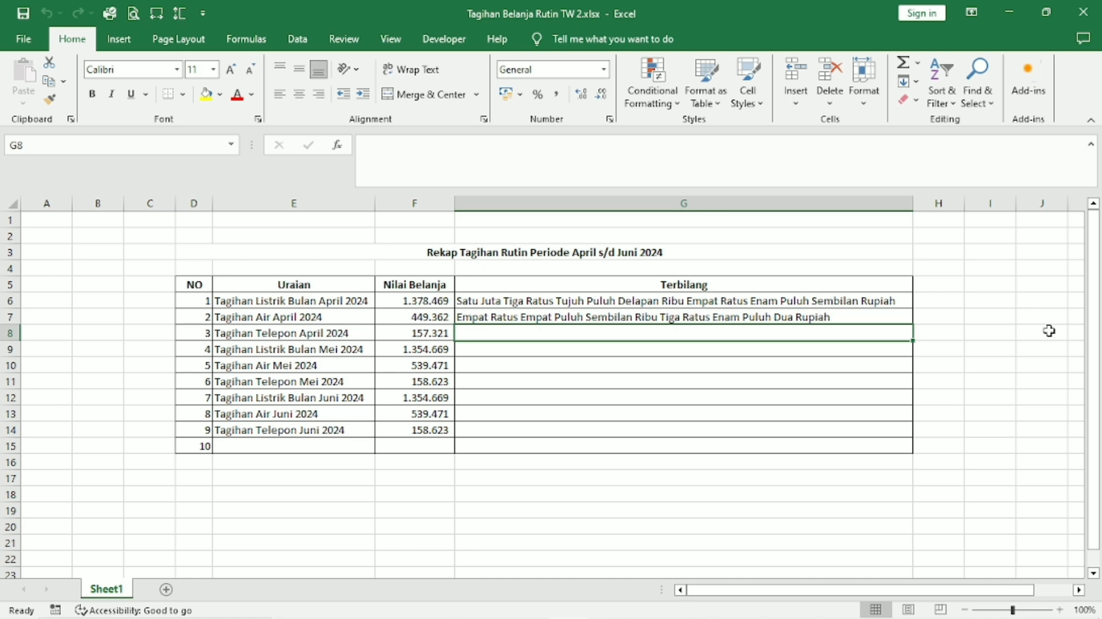
Step: Enter =PROPER(Terbilang(F8)&" rupiah") in G8, the Terbilang cell for Tagihan Telepon April 2024
{"action": "type", "text": "="}
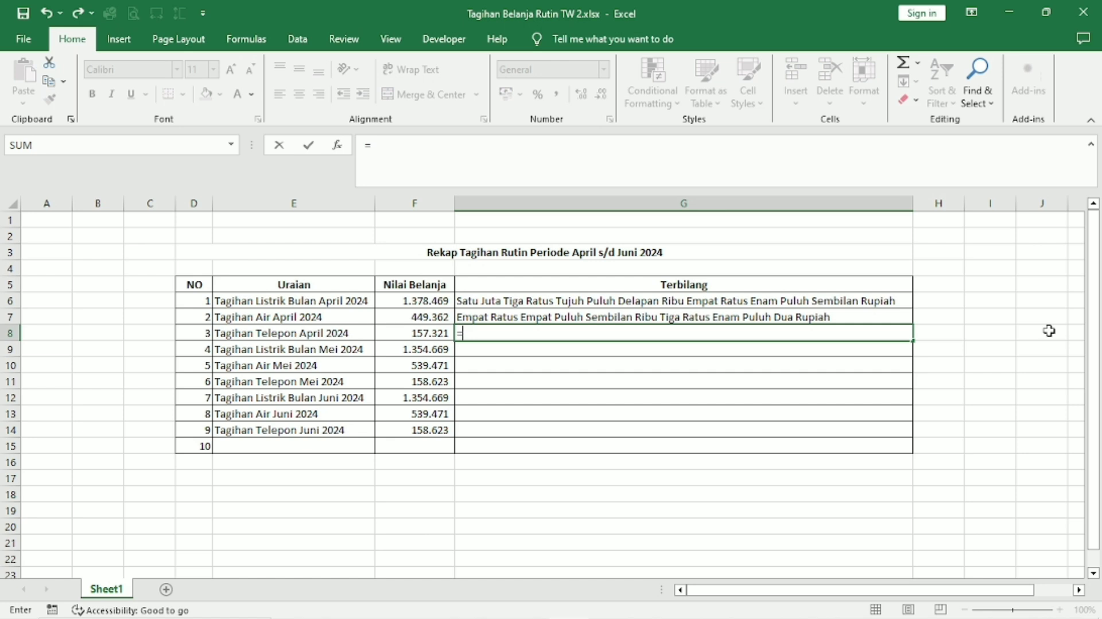
{"action": "type", "text": "pro"}
{"action": "key", "text": "Down"}
{"action": "key", "text": "Down"}
{"action": "key", "text": "Tab"}
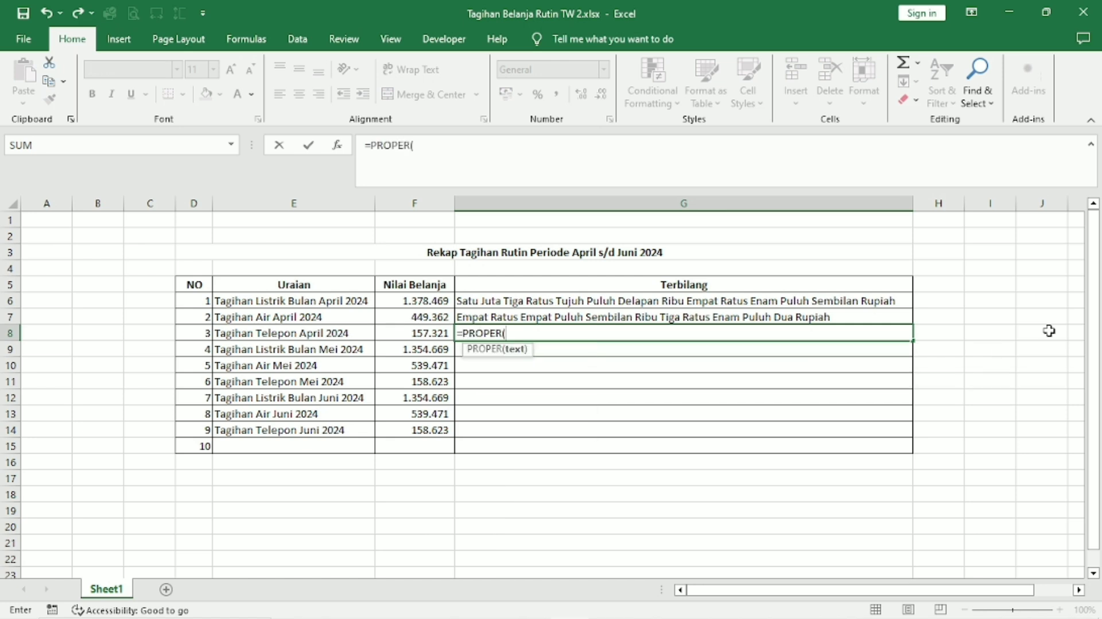
{"action": "type", "text": "ter"}
{"action": "key", "text": "Tab"}
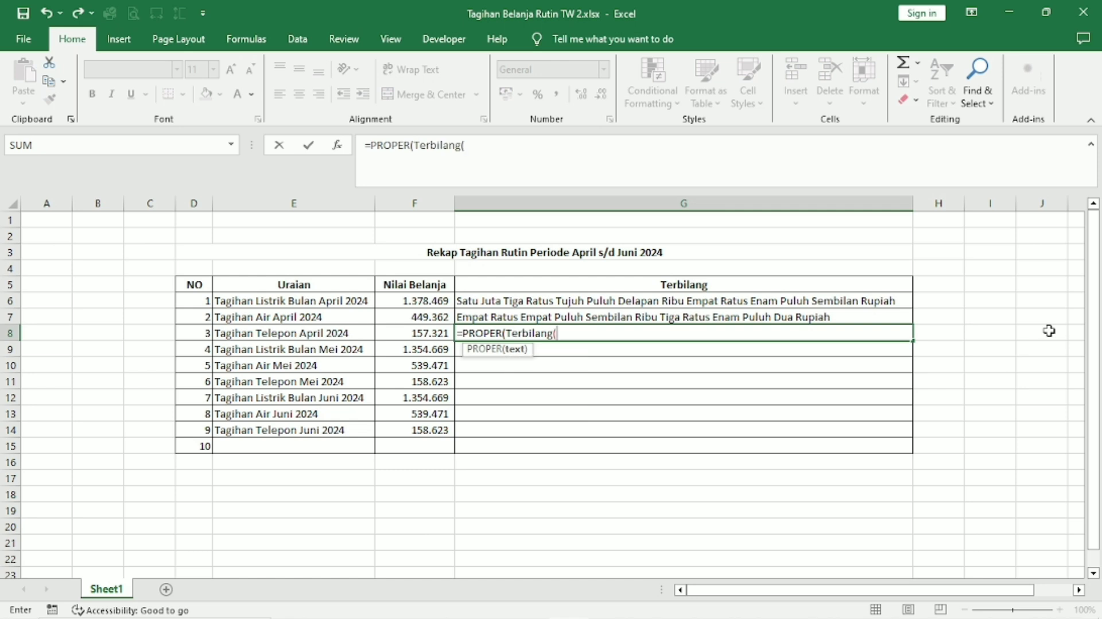
{"action": "left_click", "coordinate": [422, 336]}
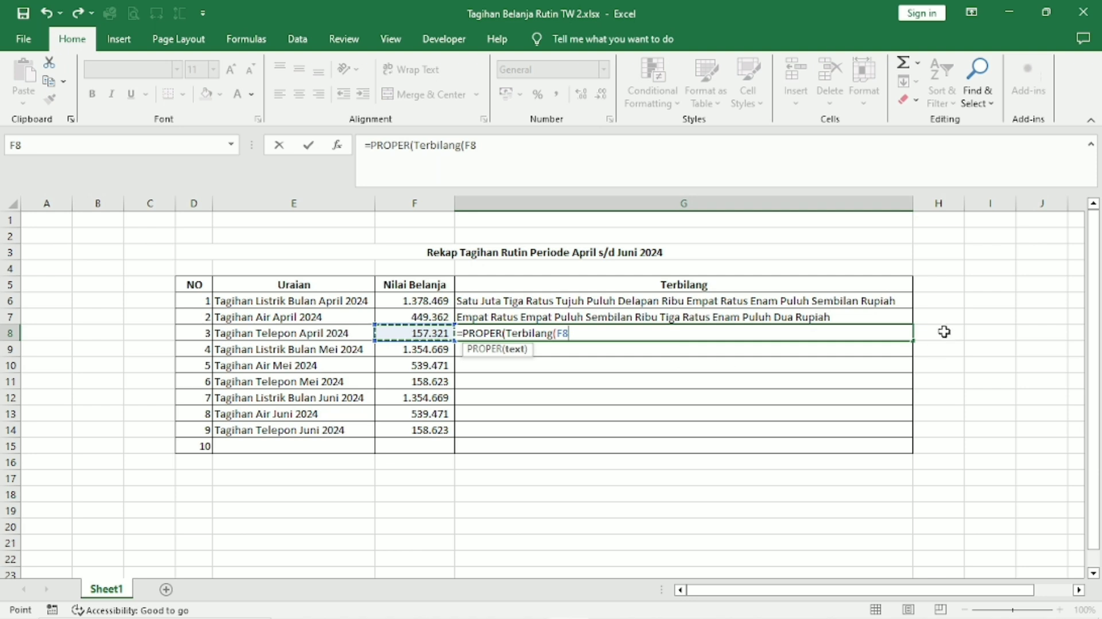
{"action": "type", "text": ")&\""}
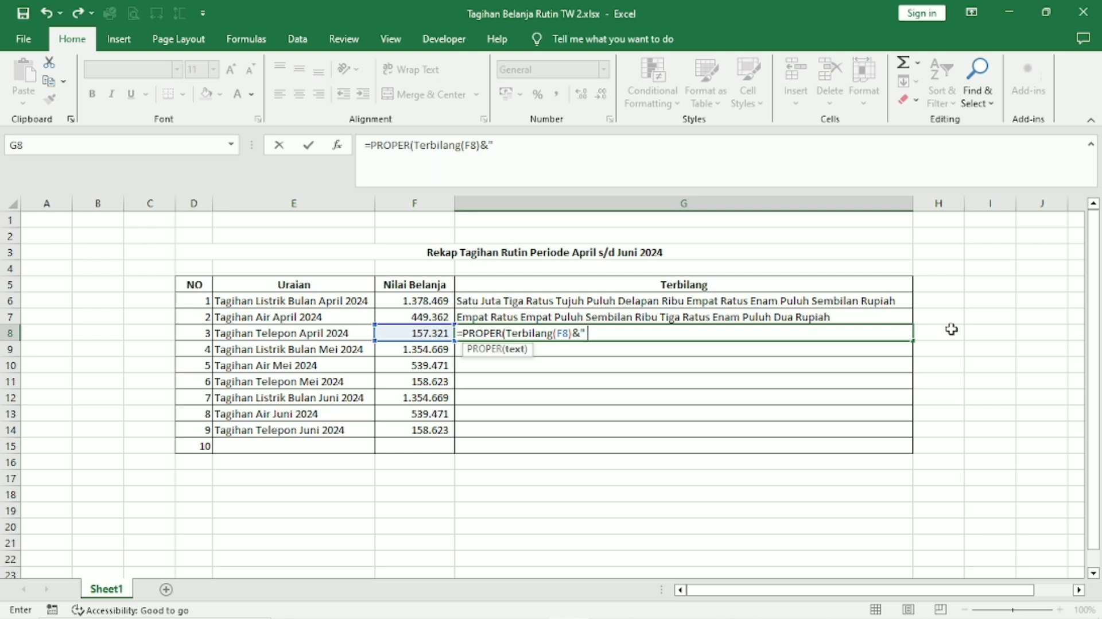
{"action": "type", "text": " rupiah\")"}
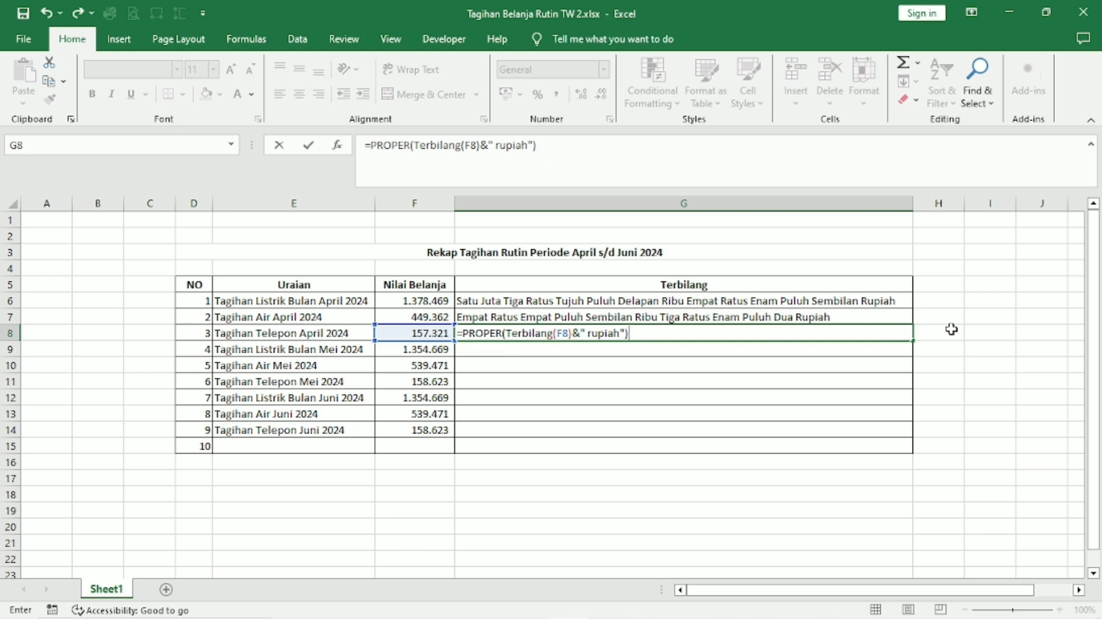
{"action": "key", "text": "Return"}
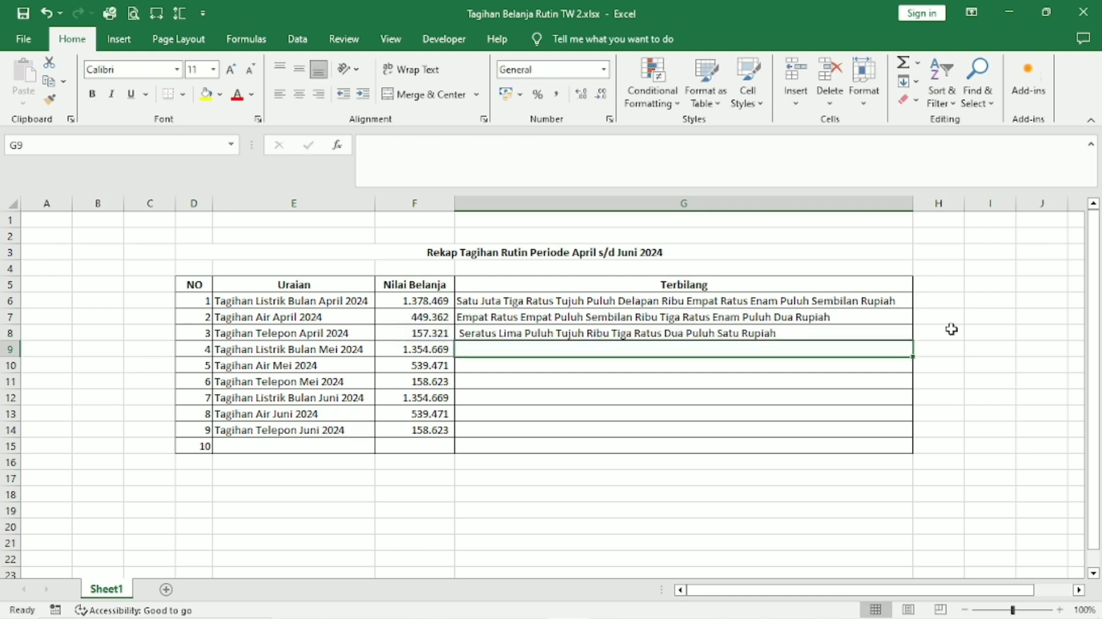
Step: Copy the formula in G8 down to G9:G14 and inspect the pasted formula in G9
{"action": "left_click", "coordinate": [559, 333]}
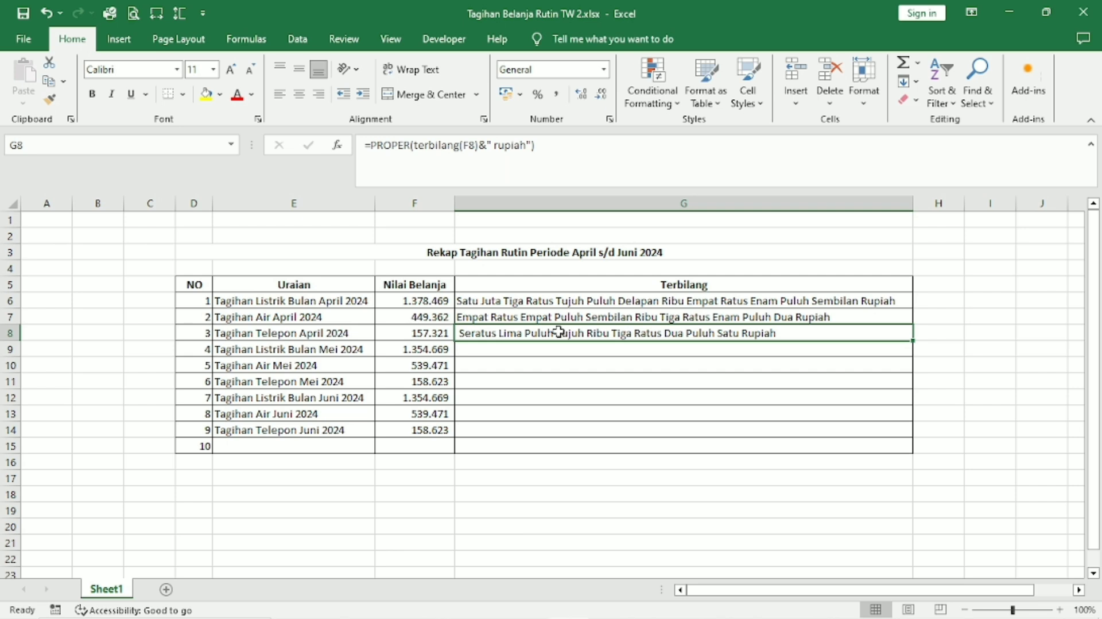
{"action": "key", "text": "ctrl+c"}
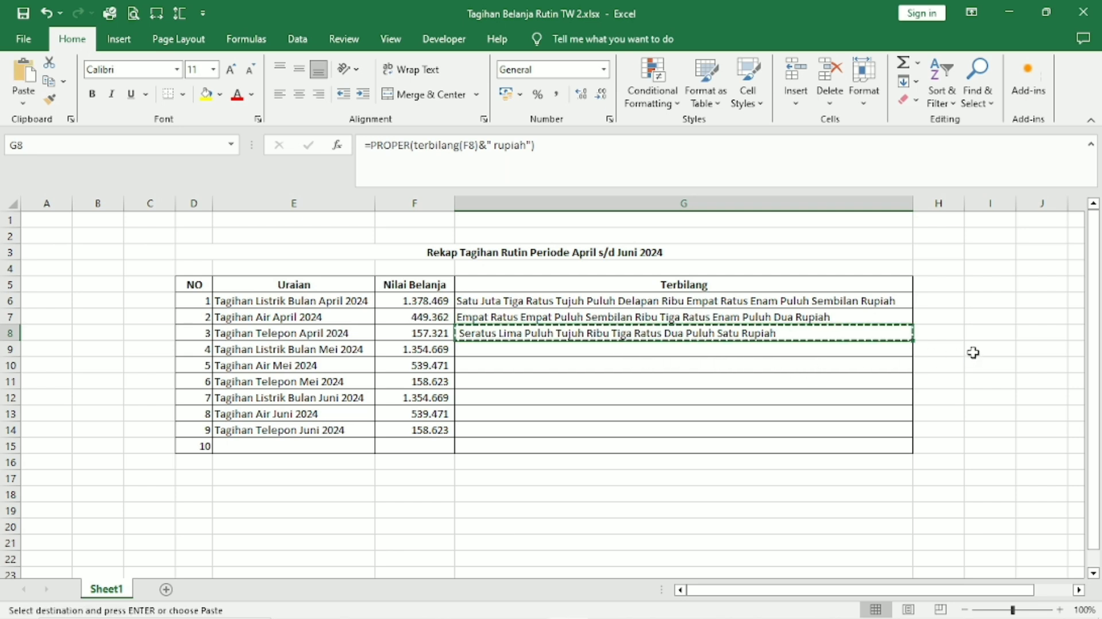
{"action": "left_click", "coordinate": [551, 350]}
{"action": "left_click_drag", "start_coordinate": [551, 350], "coordinate": [551, 430]}
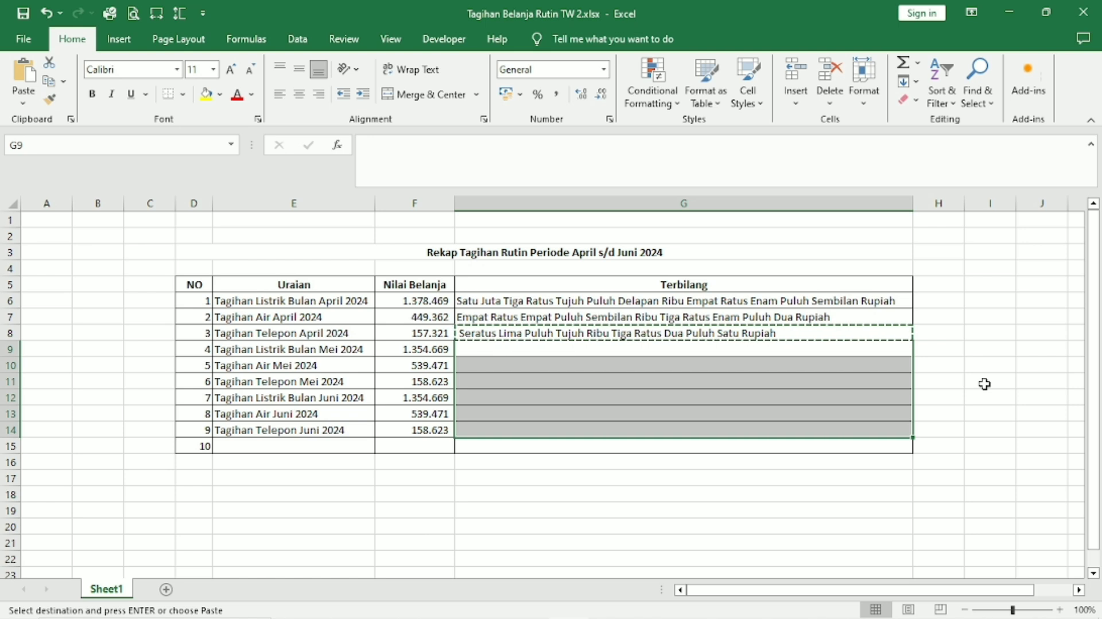
{"action": "key", "text": "Return"}
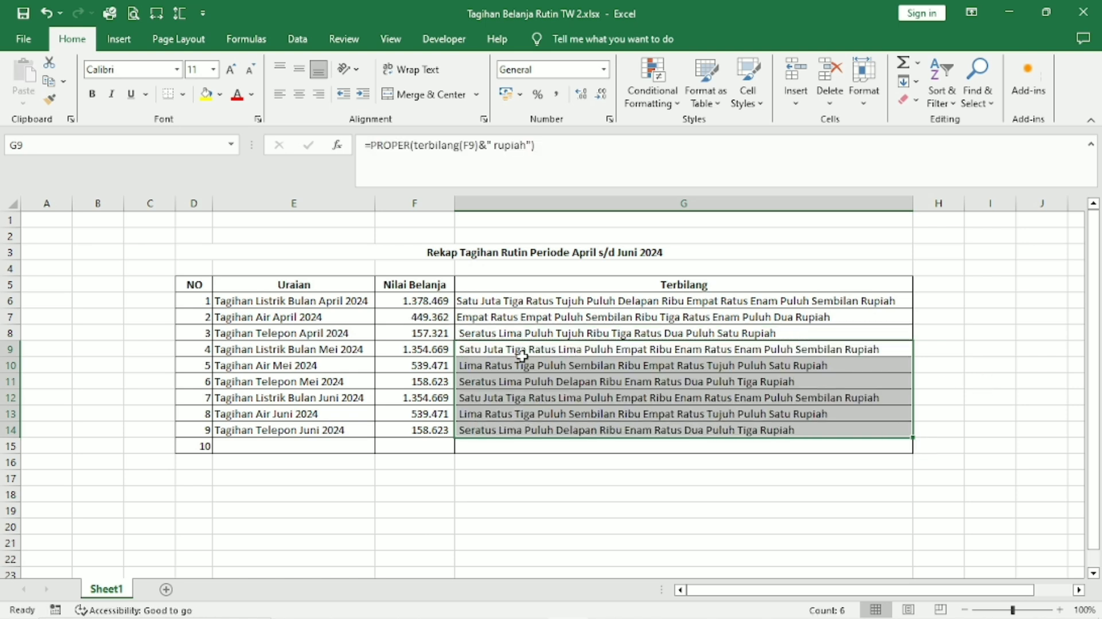
{"action": "left_click", "coordinate": [516, 350]}
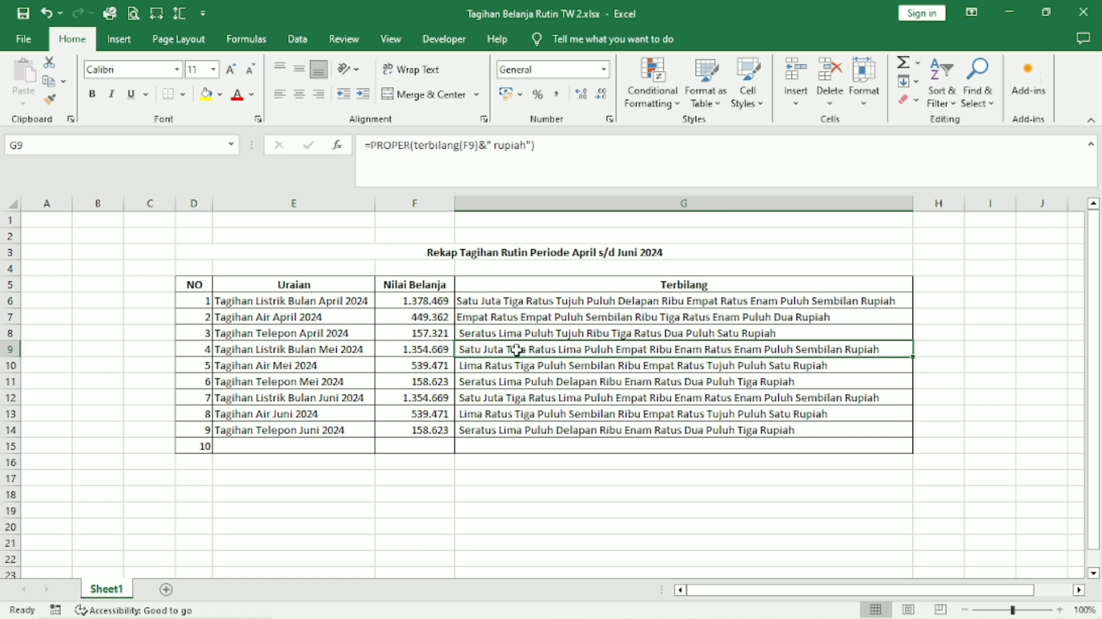
Step: Copy the G8 formula over the plain text in G6:G7 of the Terbilang column, then select G10
{"action": "left_click", "coordinate": [513, 333]}
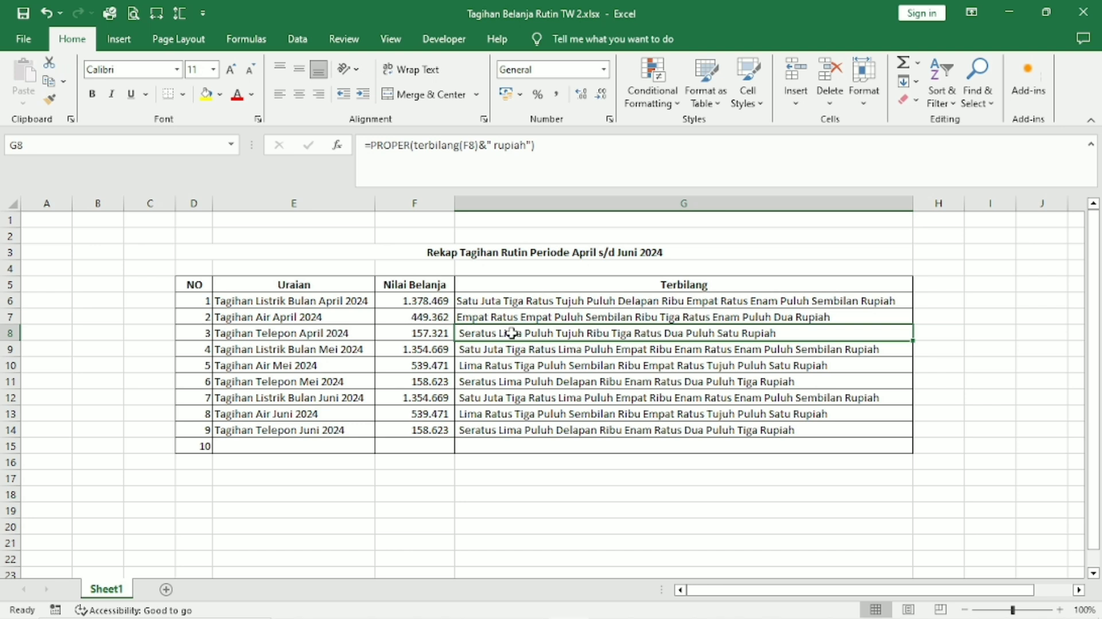
{"action": "key", "text": "ctrl+c"}
{"action": "left_click", "coordinate": [504, 299]}
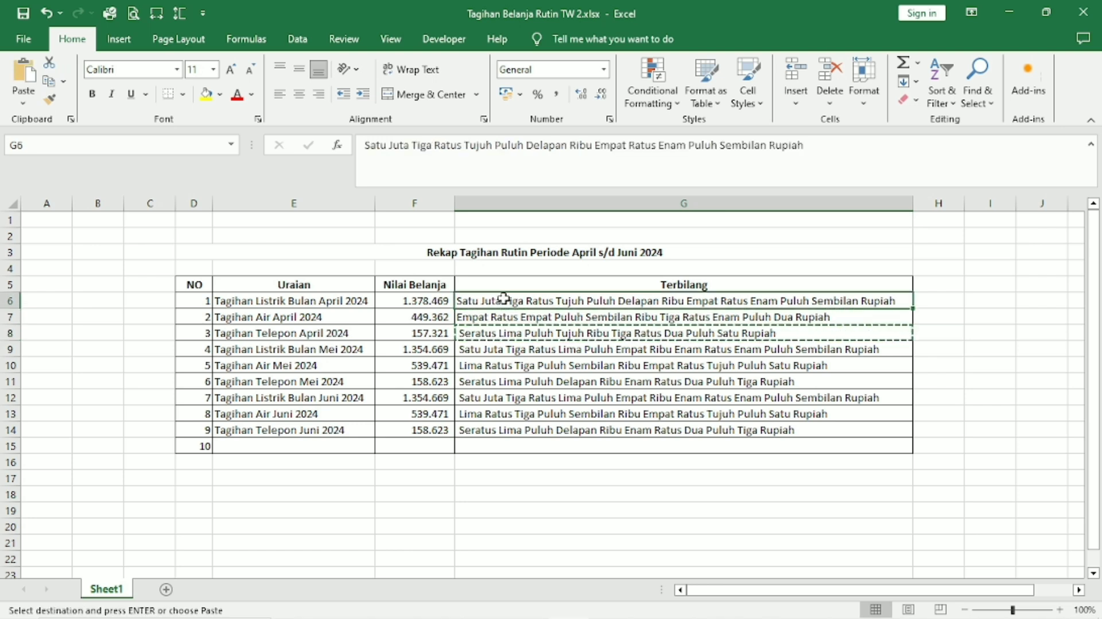
{"action": "left_click_drag", "start_coordinate": [502, 309], "coordinate": [503, 315]}
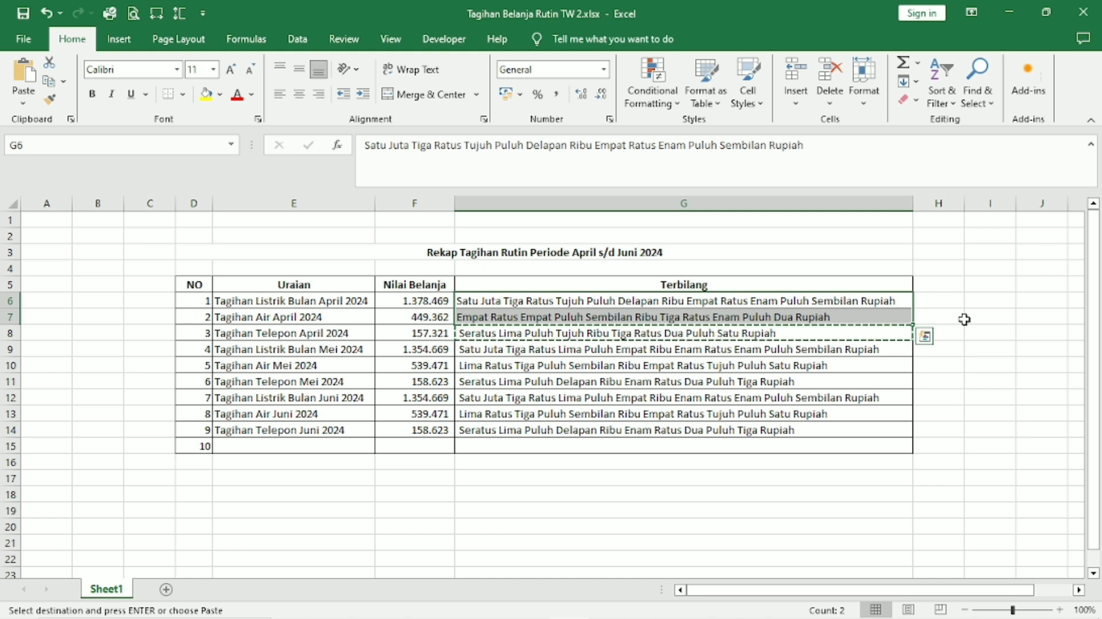
{"action": "key", "text": "Return"}
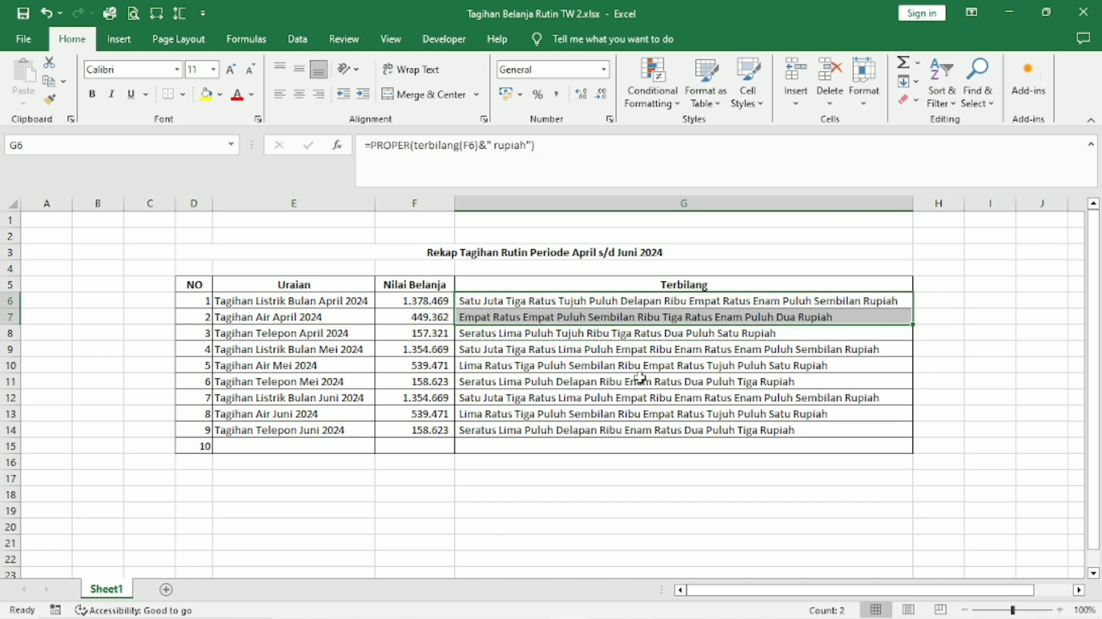
{"action": "left_click", "coordinate": [587, 370]}
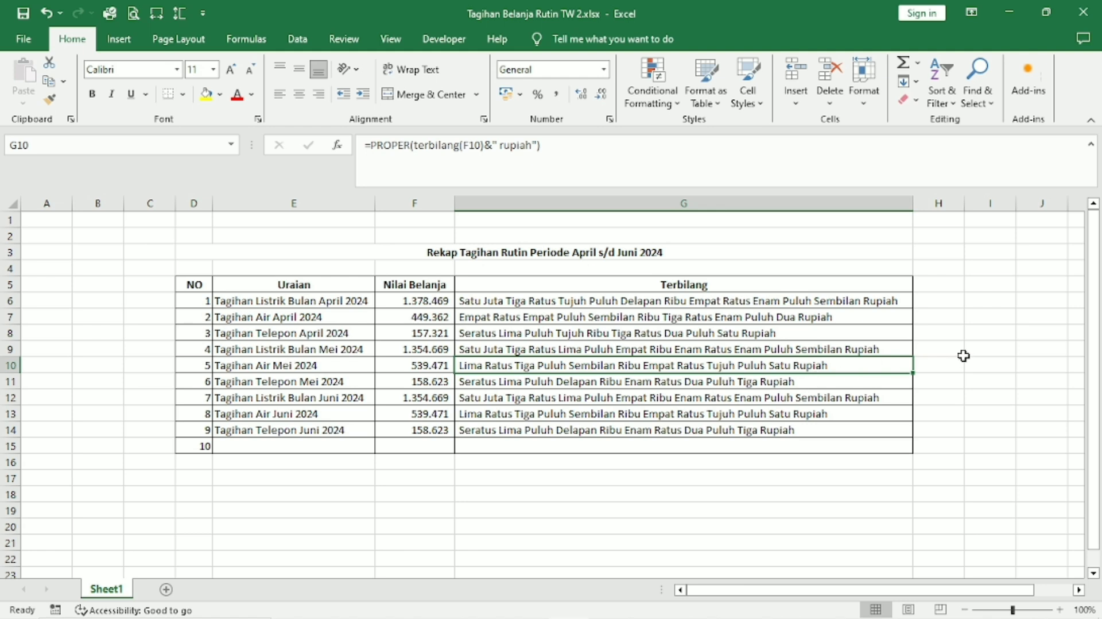